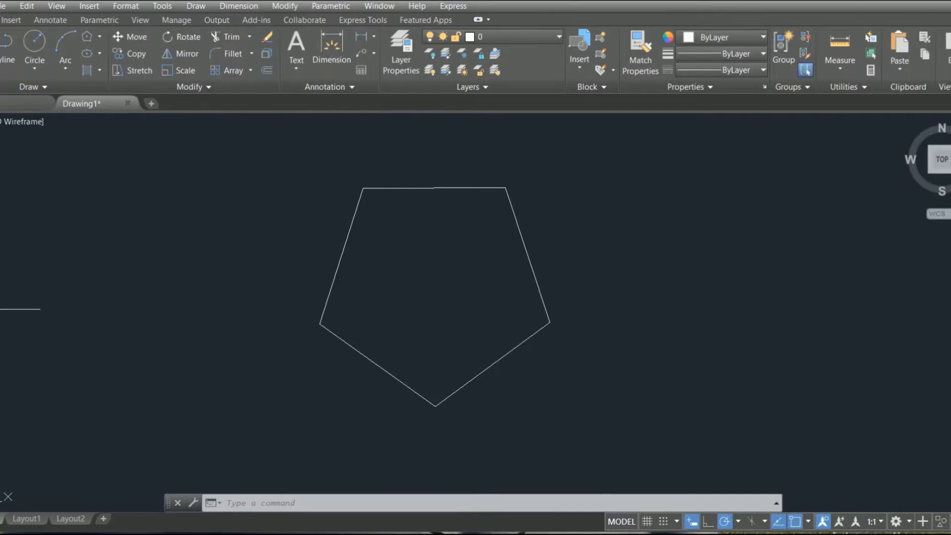
- Add a linear dimension across the pentagon's top edge, placing the dimension line above it
{"action": "left_click", "coordinate": [230, 7]}
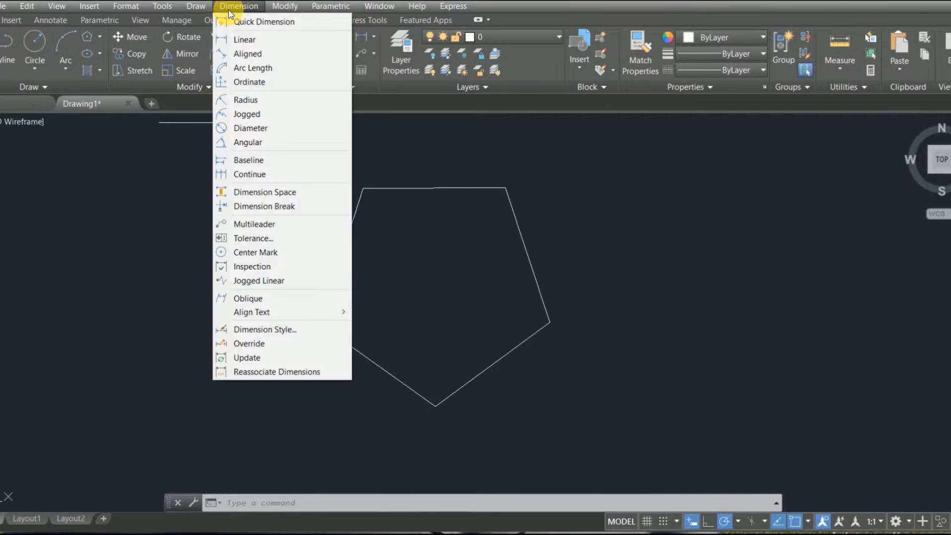
{"action": "left_click", "coordinate": [230, 39]}
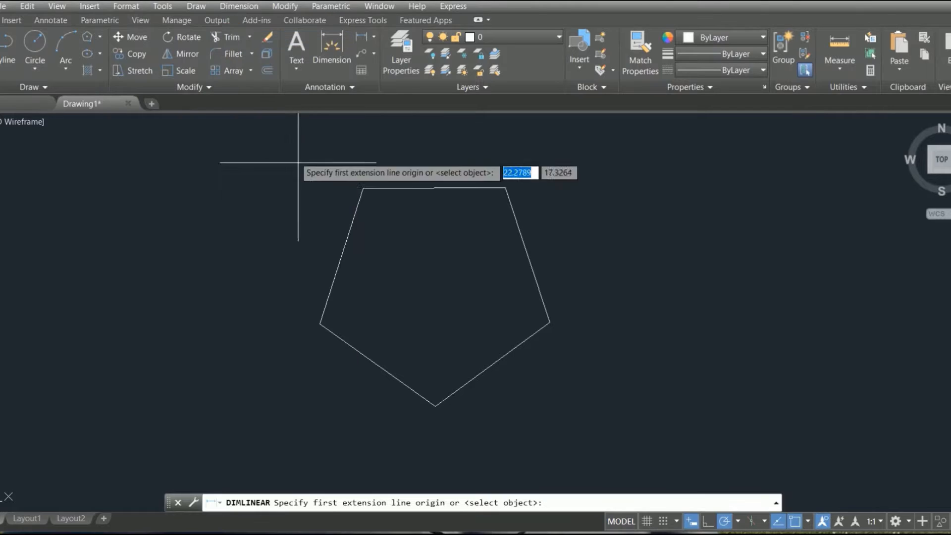
{"action": "left_click", "coordinate": [364, 188]}
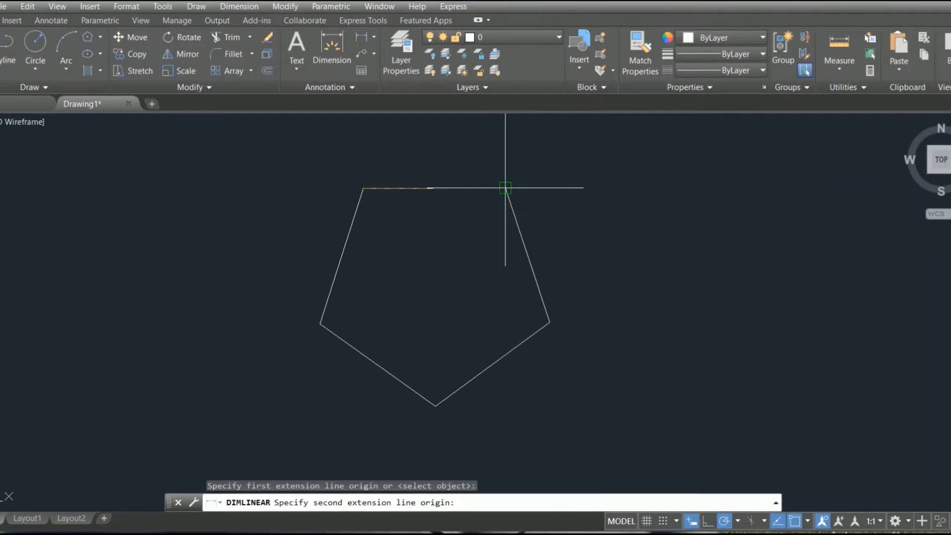
{"action": "left_click", "coordinate": [504, 188]}
{"action": "left_click", "coordinate": [430, 158]}
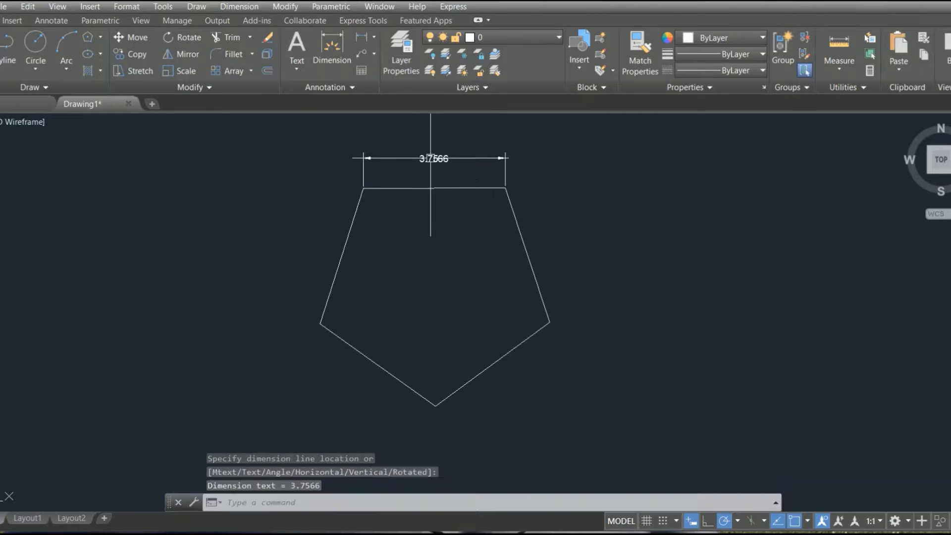
- Add an aligned dimension along the pentagon's upper-left edge, placing the dimension line outside the shape
{"action": "left_click", "coordinate": [229, 7]}
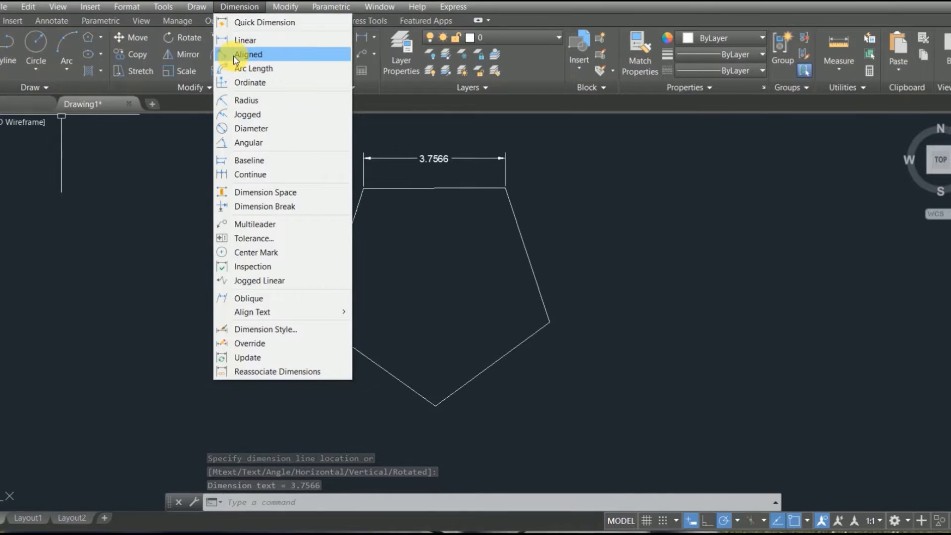
{"action": "left_click", "coordinate": [248, 54]}
{"action": "left_click", "coordinate": [363, 188]}
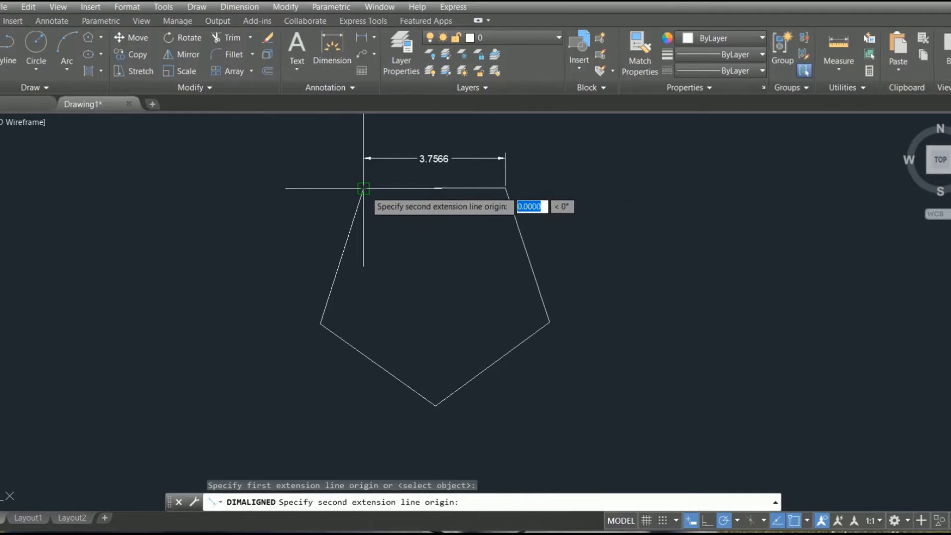
{"action": "left_click", "coordinate": [320, 323]}
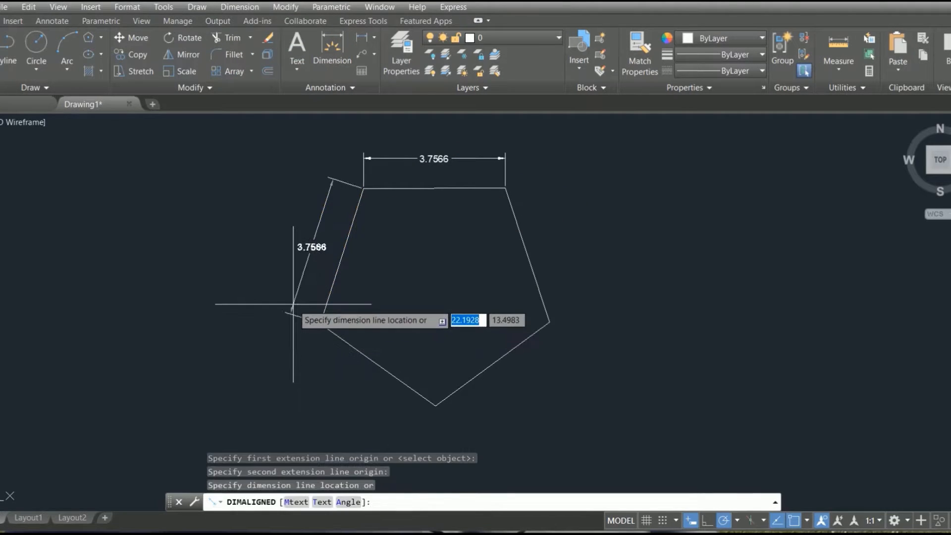
{"action": "left_click", "coordinate": [293, 304]}
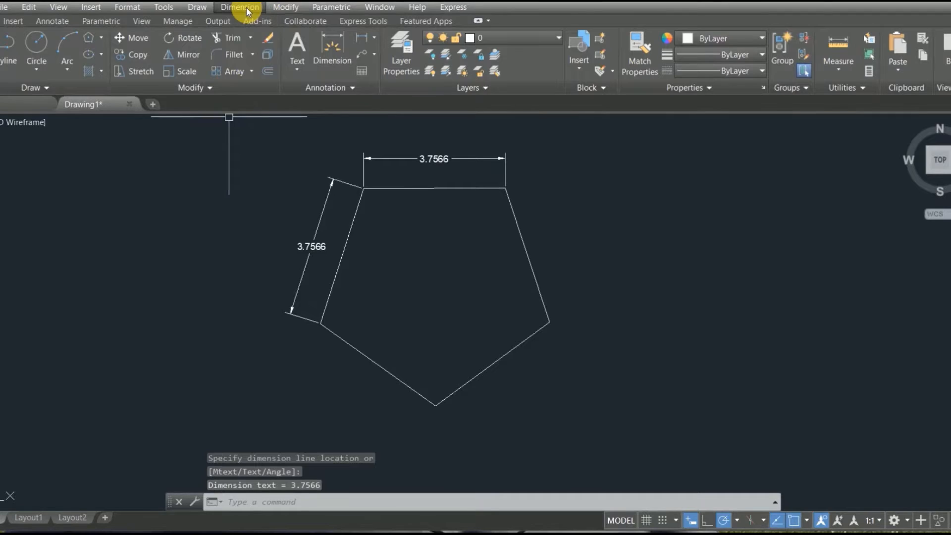
- Add an angular dimension between the two edges meeting at the pentagon's right corner, with the arc inside the shape
{"action": "left_click", "coordinate": [247, 11]}
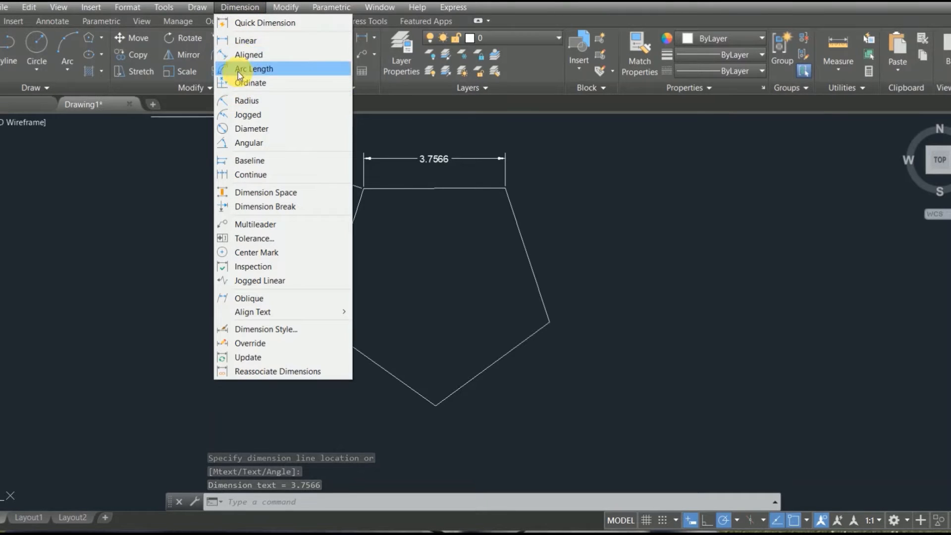
{"action": "left_click", "coordinate": [240, 142]}
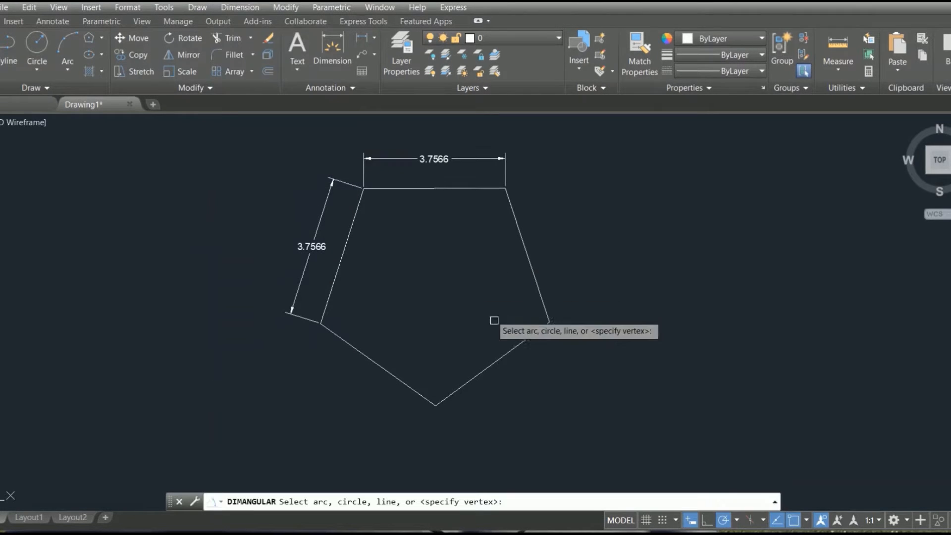
{"action": "left_click", "coordinate": [538, 285]}
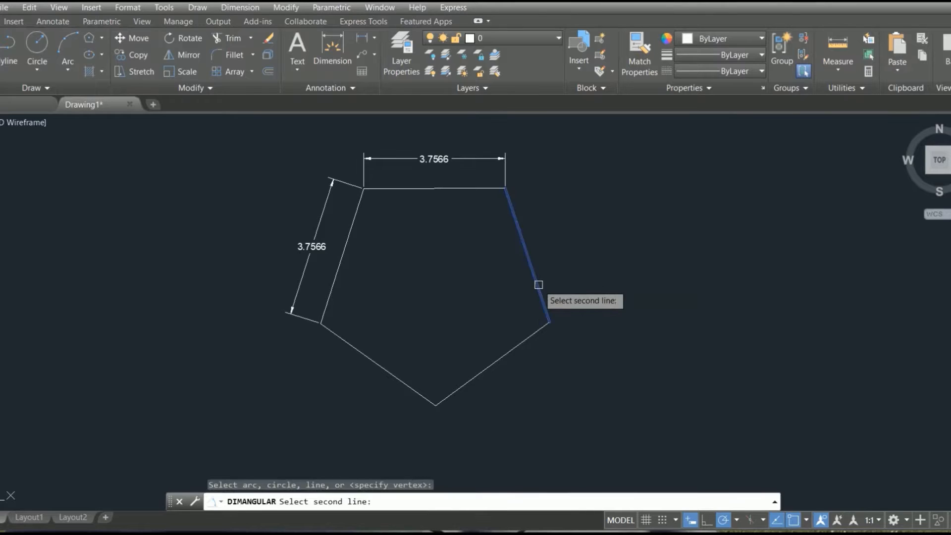
{"action": "left_click", "coordinate": [530, 335]}
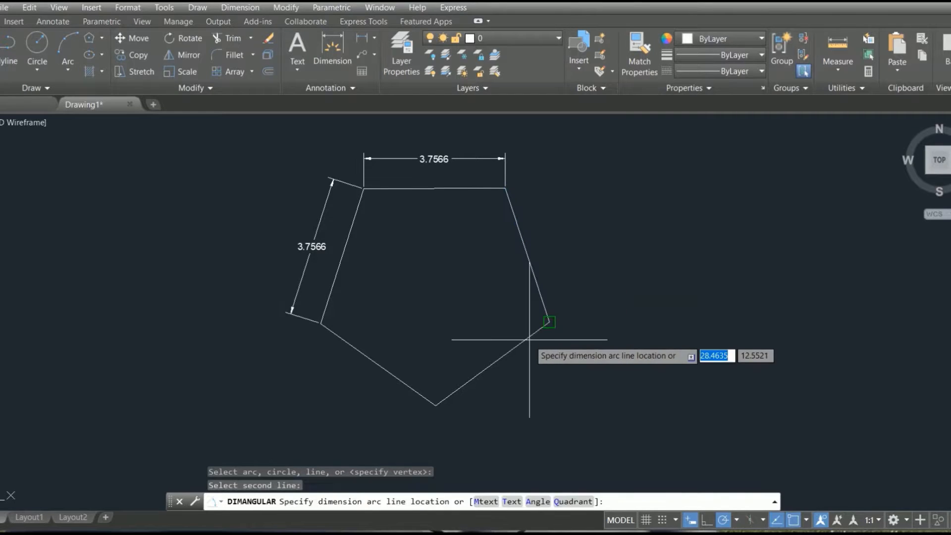
{"action": "left_click", "coordinate": [495, 311]}
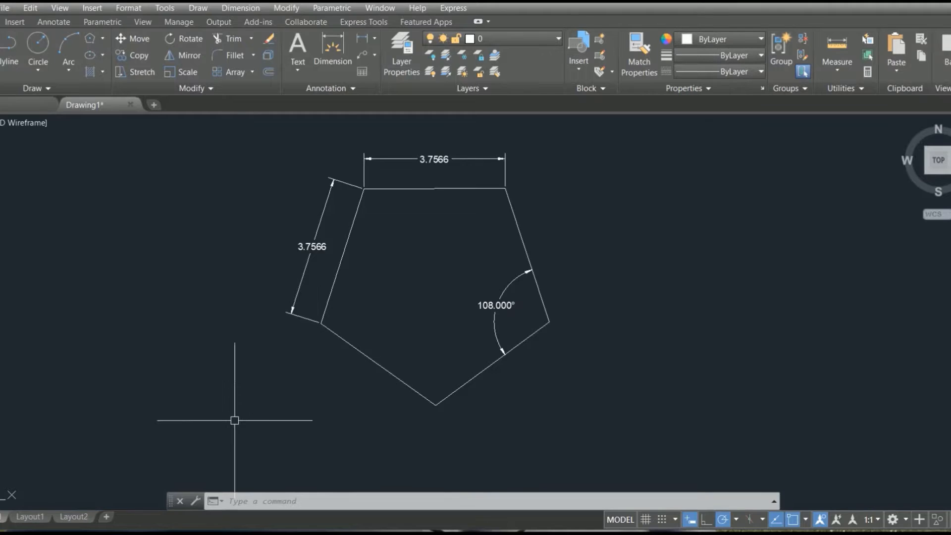
- Open the Standard dimension style for modification from the Dimension Style Manager and show its line settings
{"action": "left_click", "coordinate": [261, 502]}
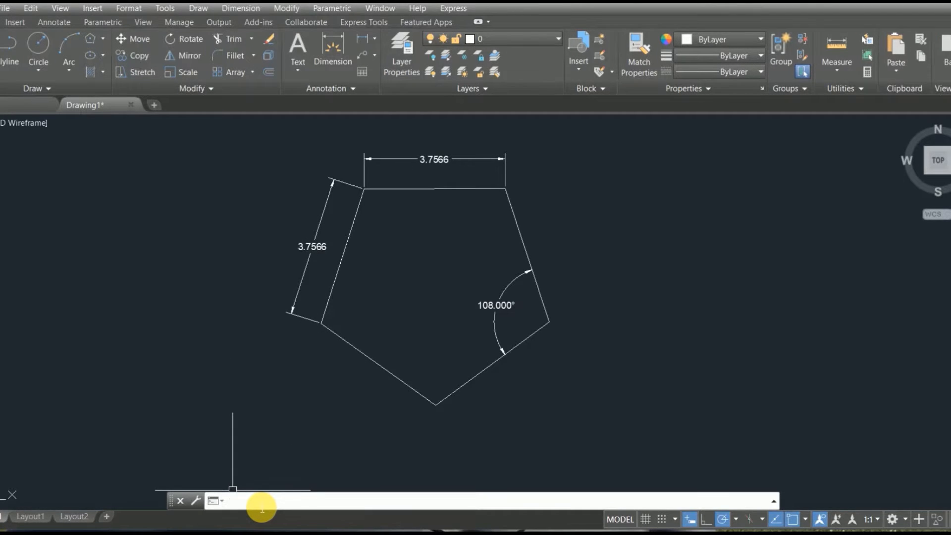
{"action": "type", "text": "d"}
{"action": "key", "text": "Return"}
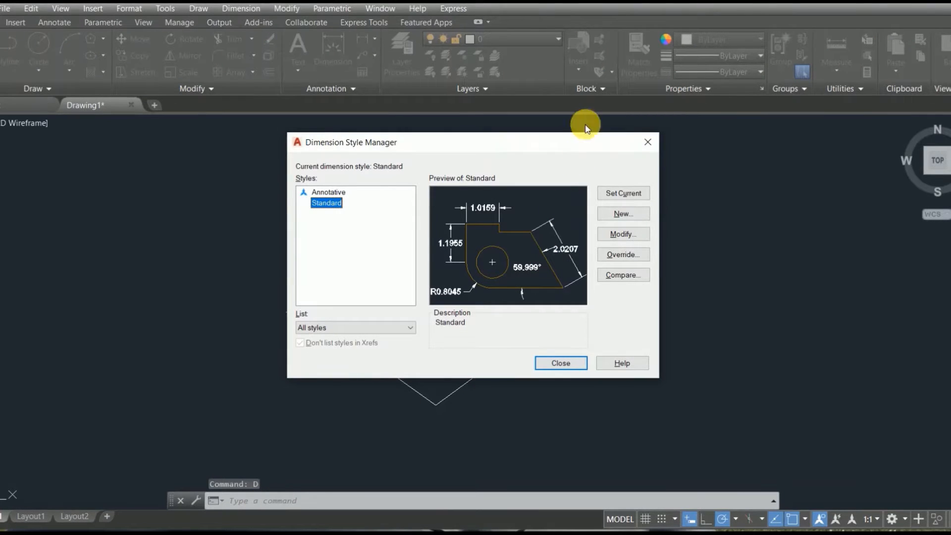
{"action": "left_click_drag", "start_coordinate": [426, 146], "coordinate": [708, 156]}
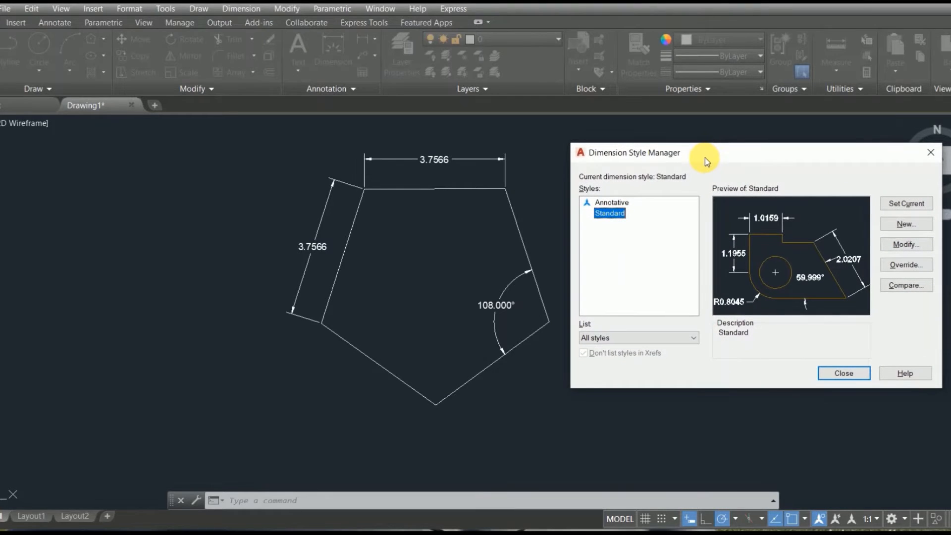
{"action": "left_click", "coordinate": [898, 246]}
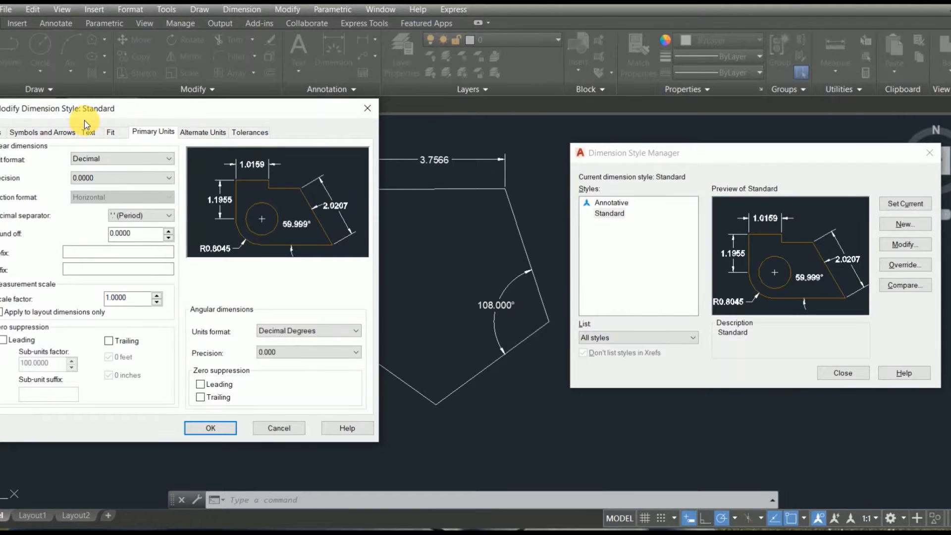
{"action": "left_click", "coordinate": [1, 133]}
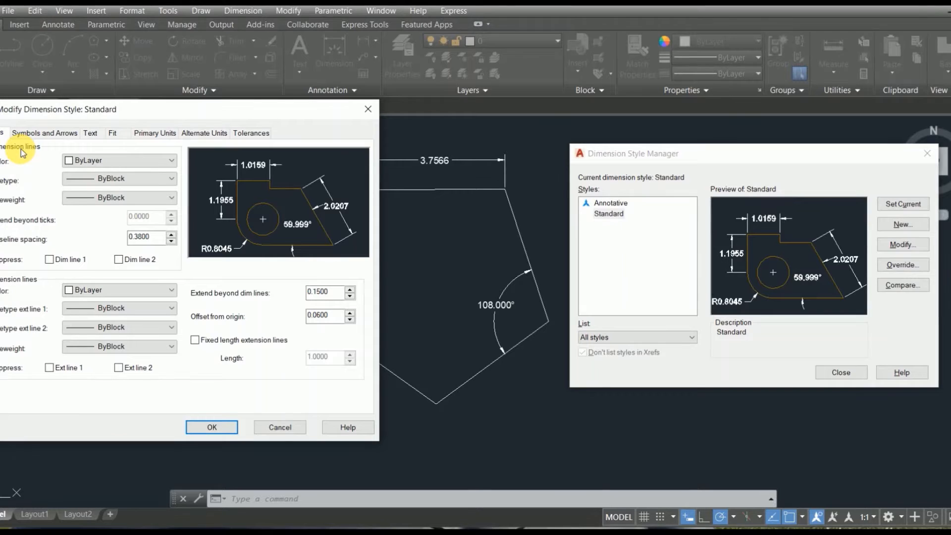
- Set the dimension lines to colour Red, with linetype and lineweight both ByLayer
{"action": "left_click", "coordinate": [174, 161]}
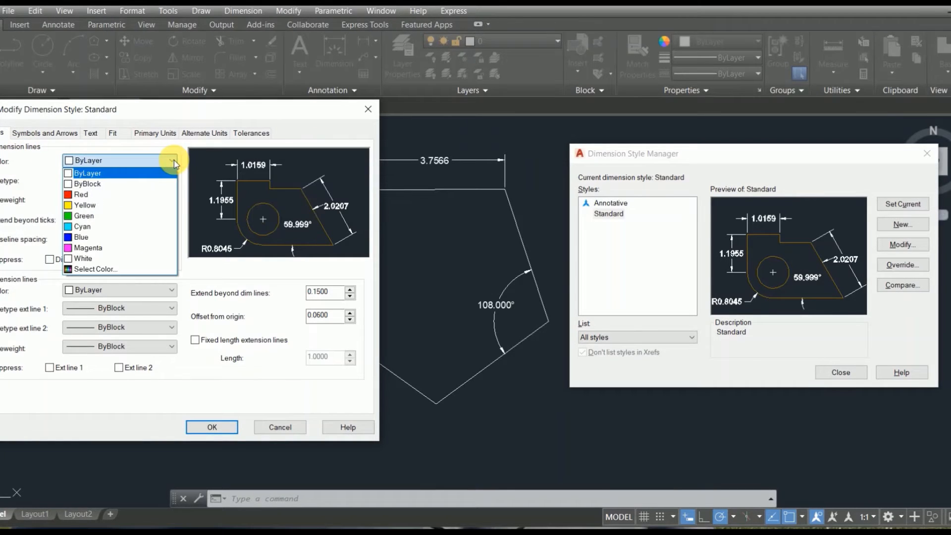
{"action": "left_click", "coordinate": [95, 194]}
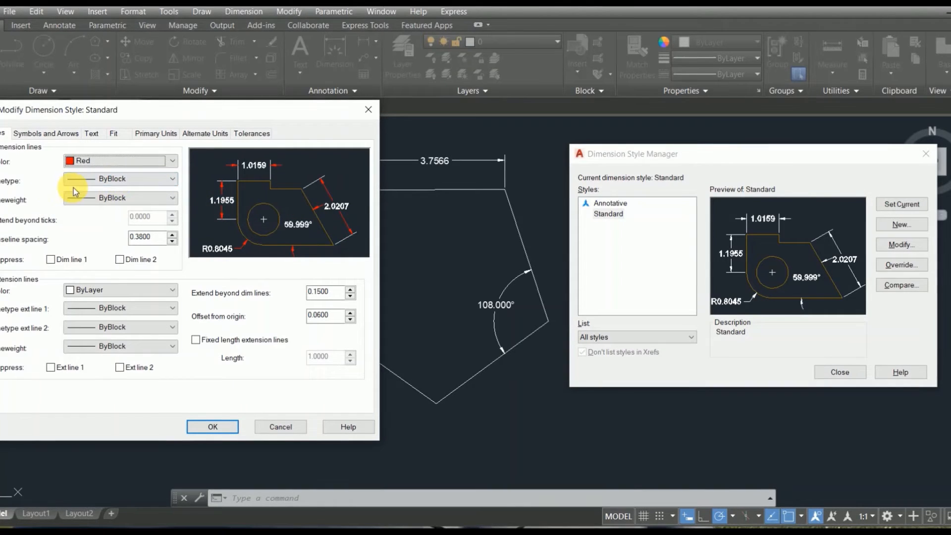
{"action": "left_click", "coordinate": [173, 179]}
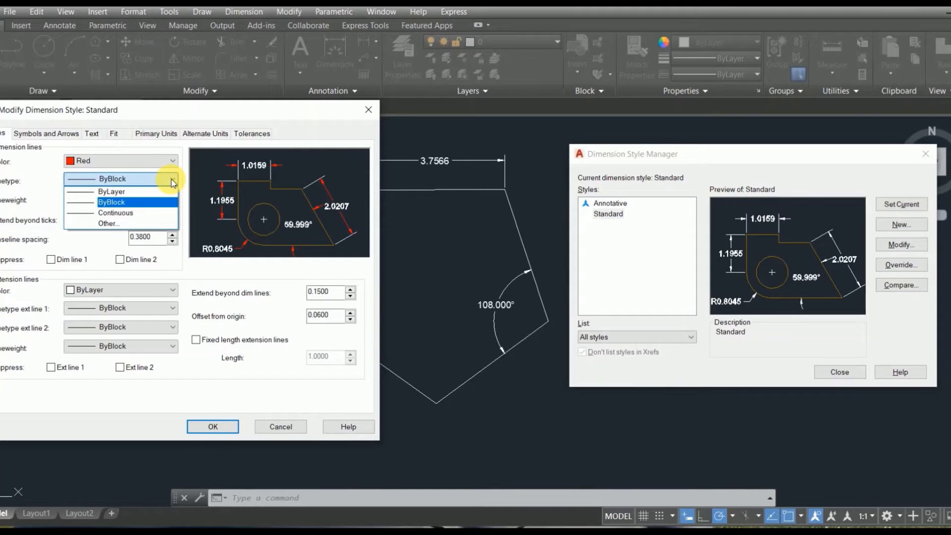
{"action": "left_click", "coordinate": [119, 191]}
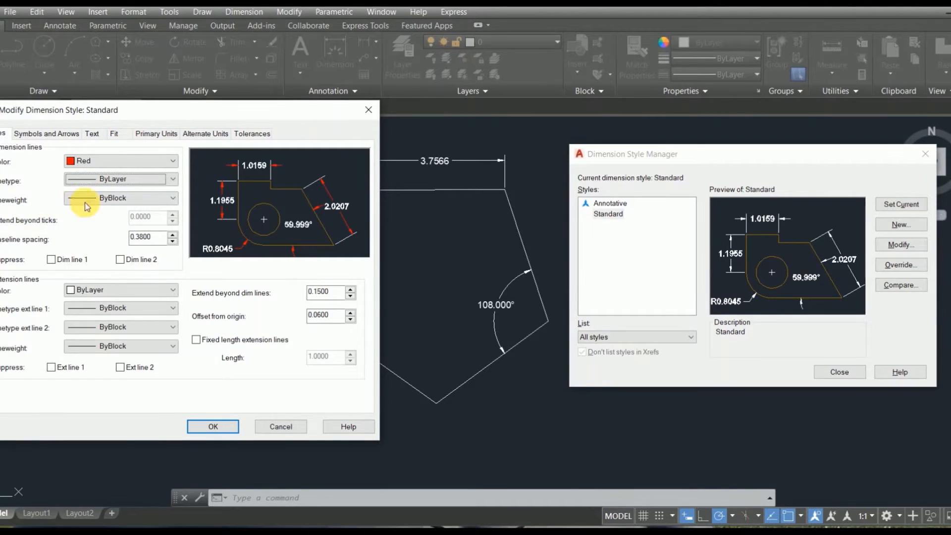
{"action": "left_click", "coordinate": [171, 198]}
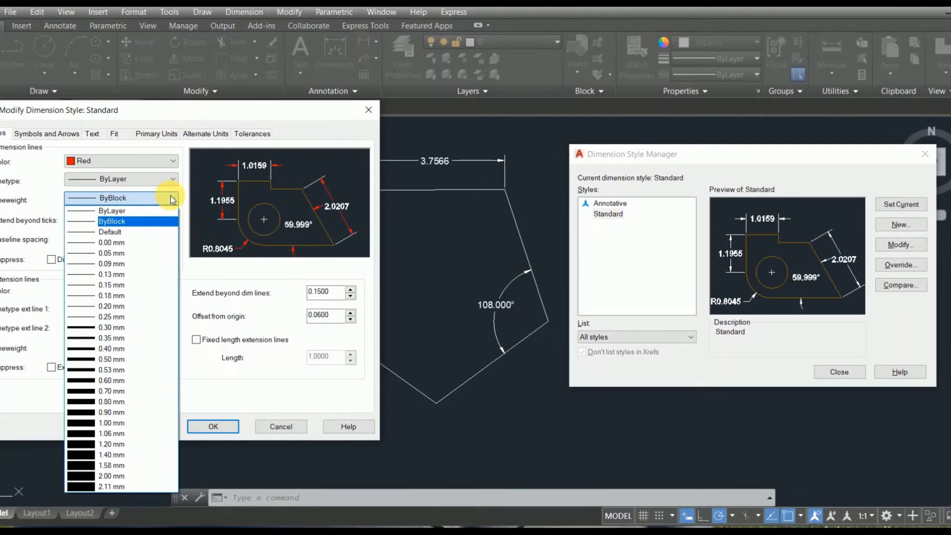
{"action": "left_click", "coordinate": [121, 210]}
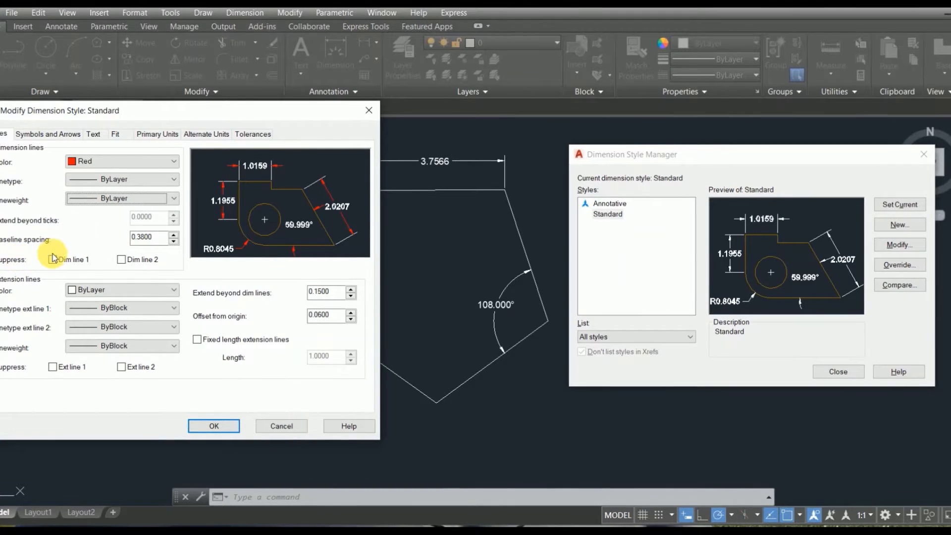
- Try suppressing dimension lines 1 and 2 in the style preview, and restore both
{"action": "mouse_move", "coordinate": [55, 264]}
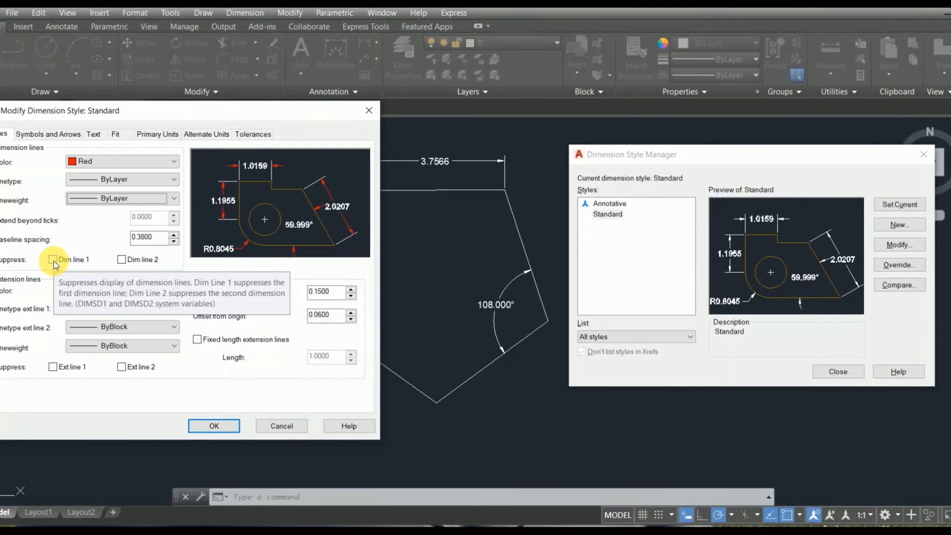
{"action": "left_click", "coordinate": [53, 259]}
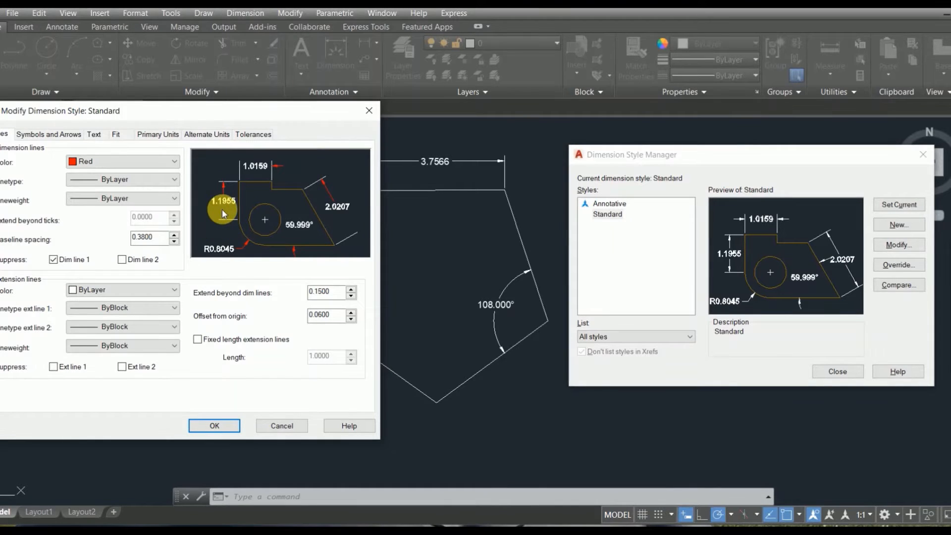
{"action": "left_click", "coordinate": [122, 260]}
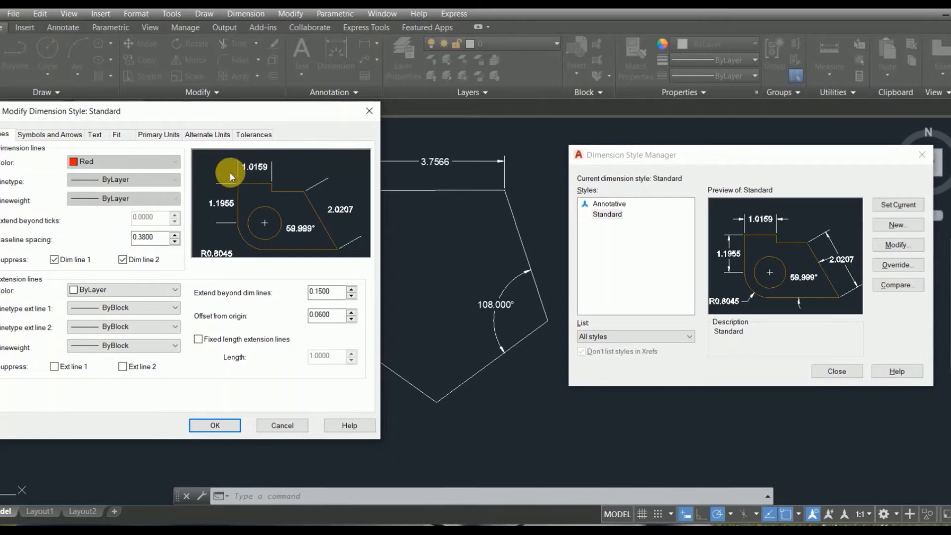
{"action": "left_click", "coordinate": [54, 259]}
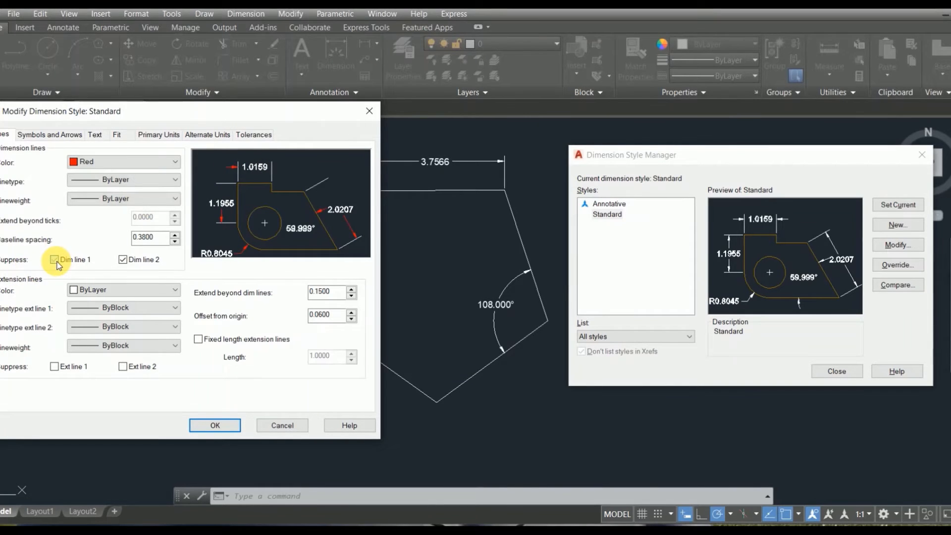
{"action": "left_click", "coordinate": [123, 259]}
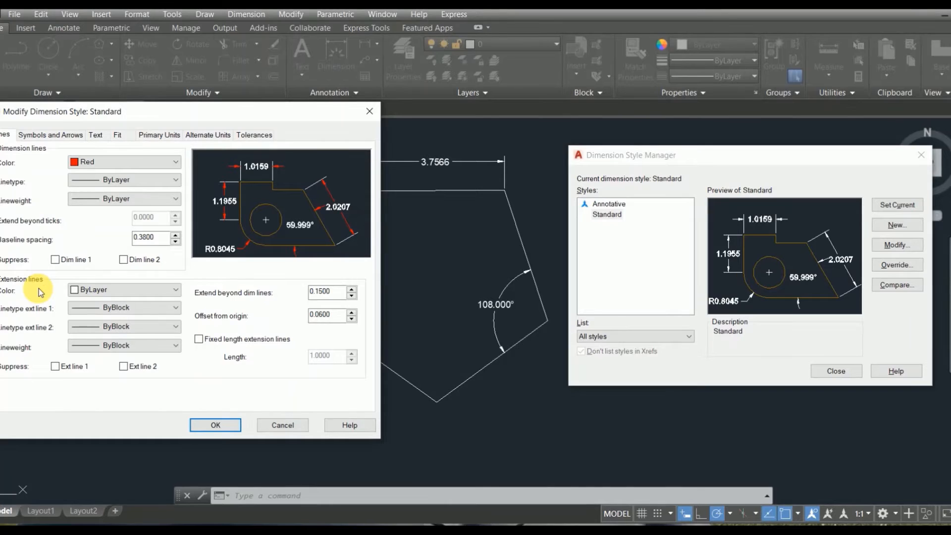
- Set the extension lines' colour to Green in the Standard dimension style
{"action": "left_click", "coordinate": [178, 290]}
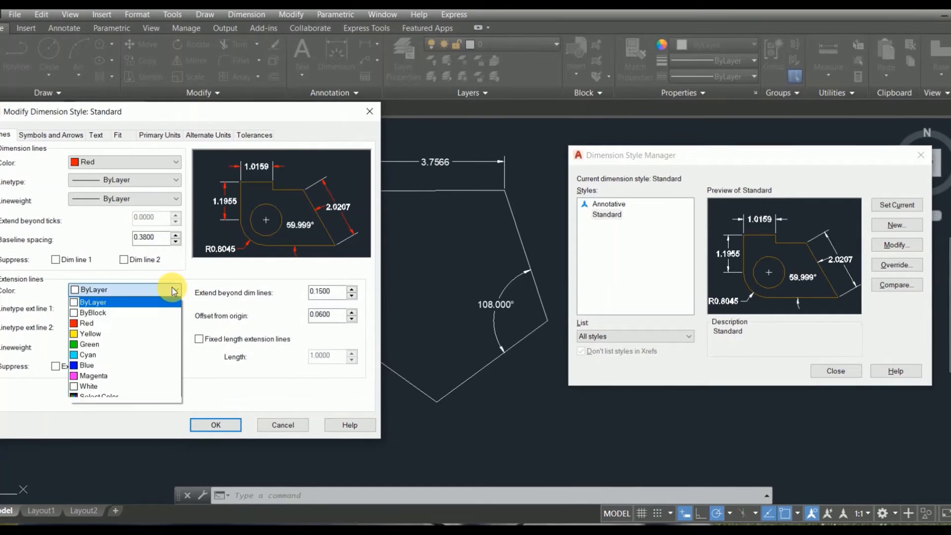
{"action": "left_click", "coordinate": [90, 345]}
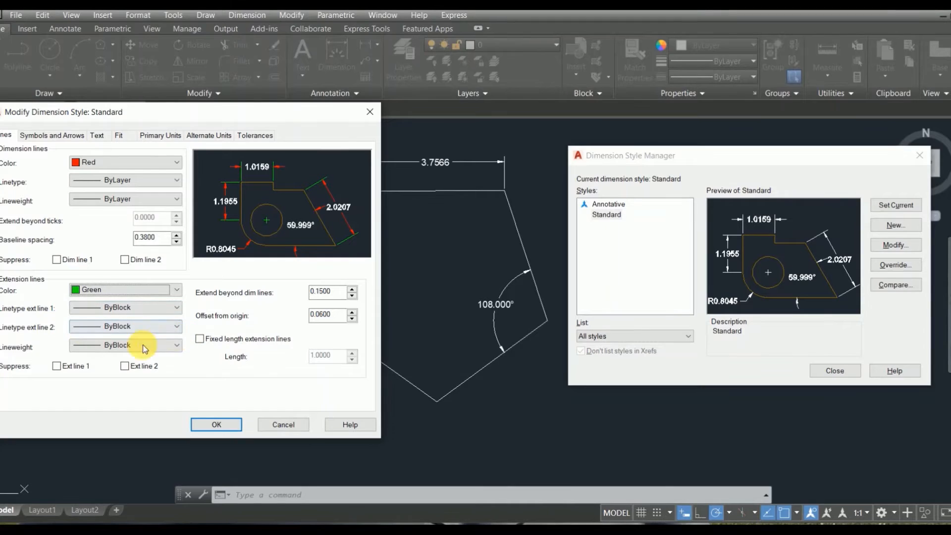
- Try suppressing extension line 1 and extension line 2 one at a time, restoring each
{"action": "left_click", "coordinate": [56, 367]}
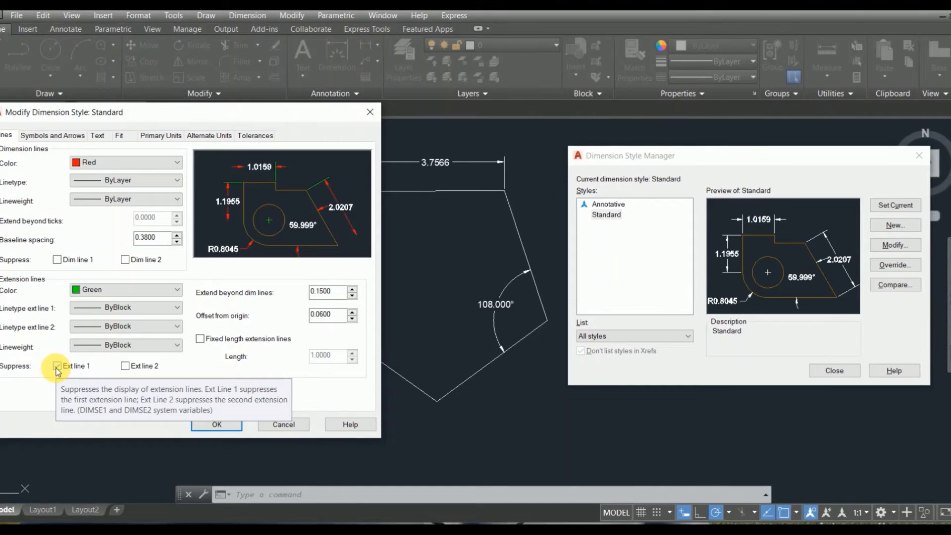
{"action": "left_click", "coordinate": [57, 366]}
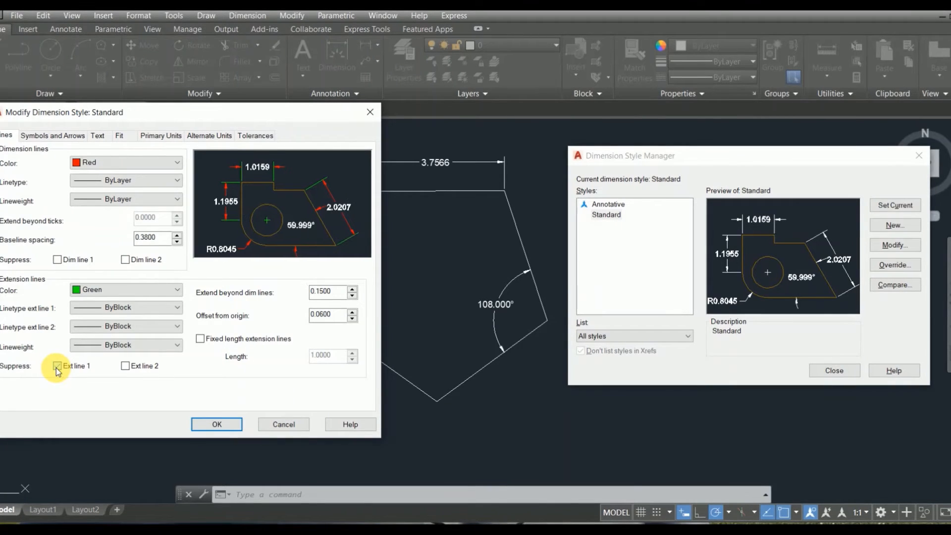
{"action": "left_click", "coordinate": [126, 369]}
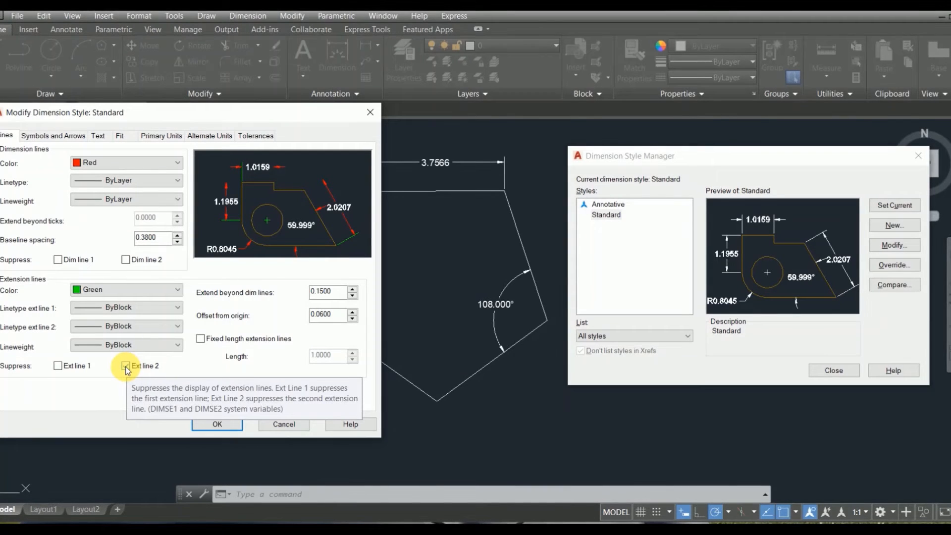
{"action": "left_click", "coordinate": [126, 366]}
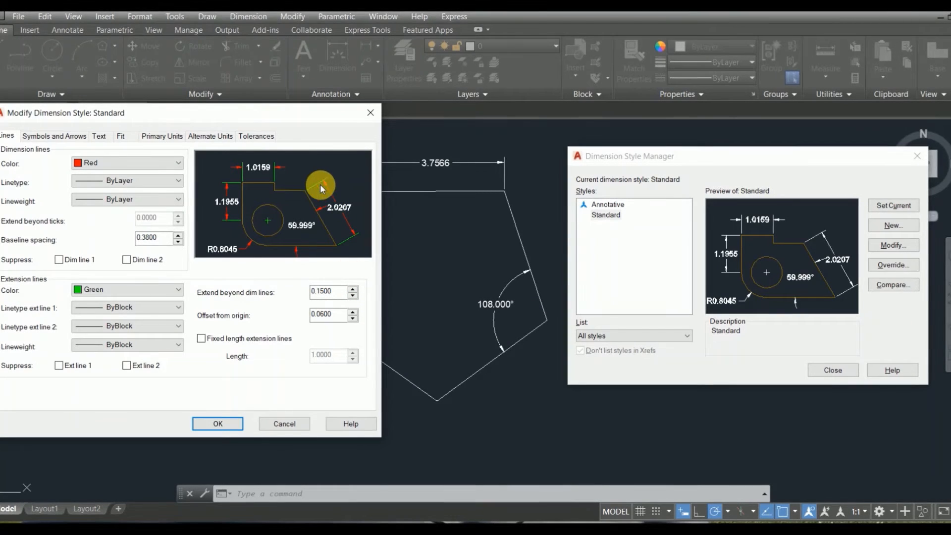
- Try extending the extension lines 0.5 beyond the dimension lines and apply the change to the Standard style
{"action": "left_click", "coordinate": [332, 292]}
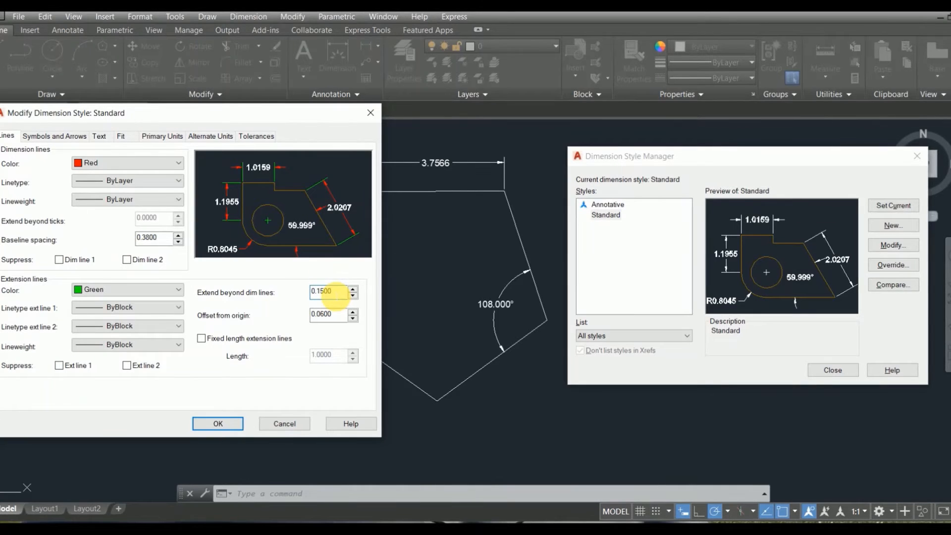
{"action": "key", "text": "BackSpace"}
{"action": "key", "text": "BackSpace"}
{"action": "key", "text": "BackSpace"}
{"action": "key", "text": "BackSpace"}
{"action": "key", "text": "BackSpace"}
{"action": "key", "text": "BackSpace"}
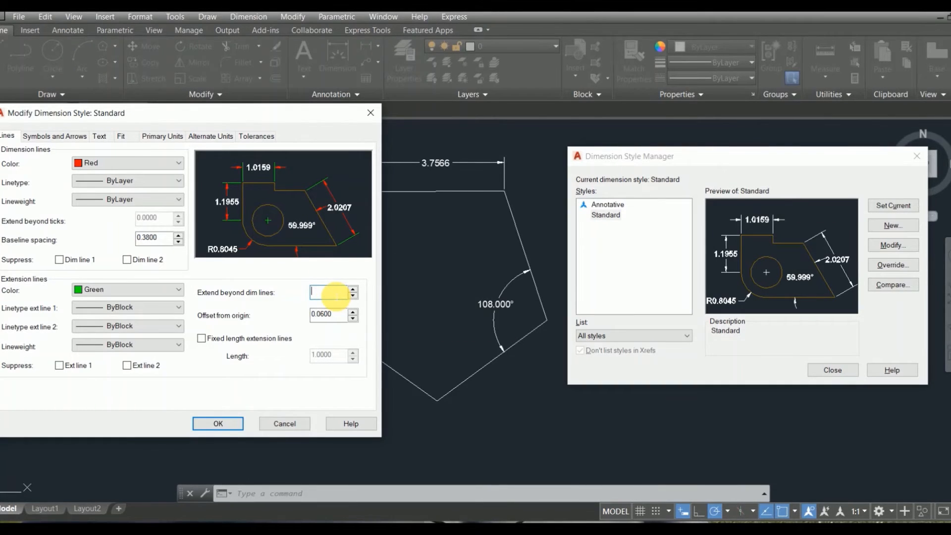
{"action": "type", "text": ".5"}
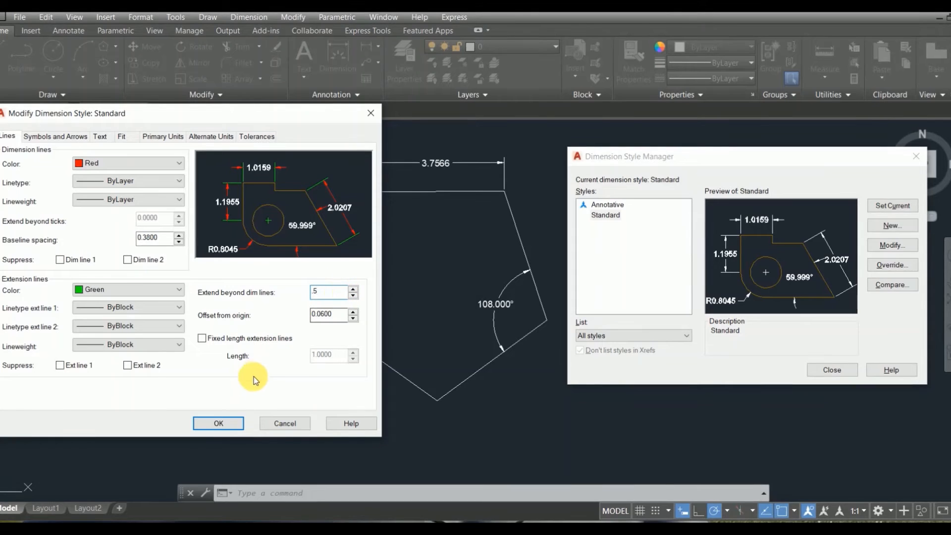
{"action": "left_click", "coordinate": [240, 418]}
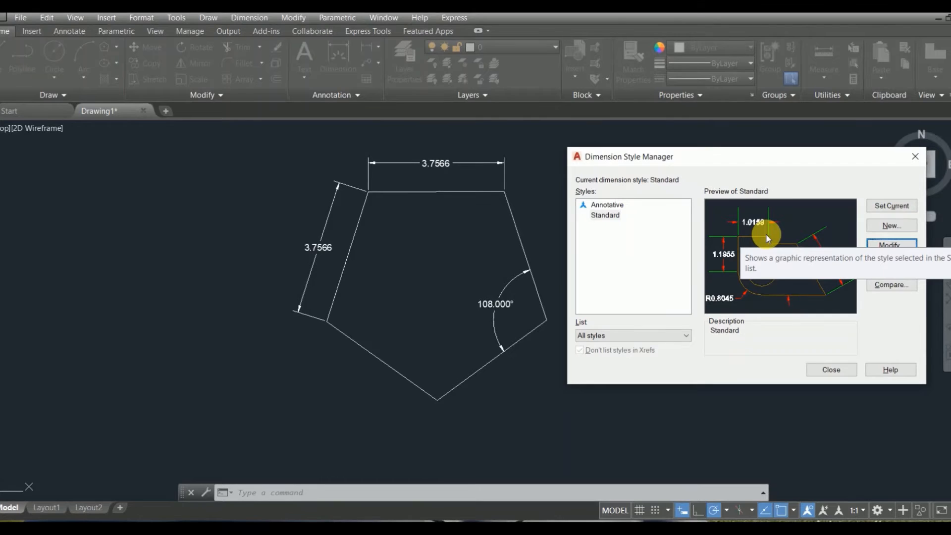
- Reopen the Standard dimension style and set the extension lines to extend 0.15 beyond the dimension lines
{"action": "left_click", "coordinate": [899, 247]}
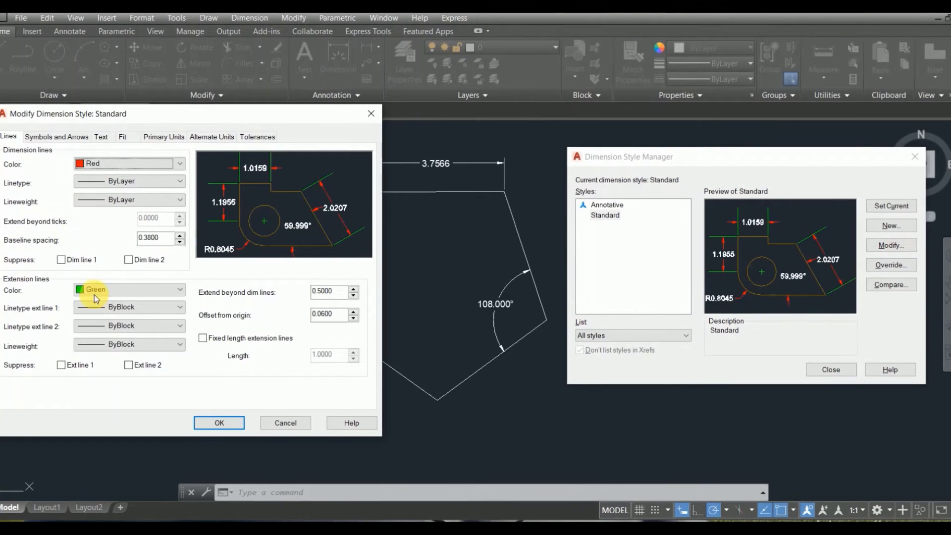
{"action": "left_click", "coordinate": [341, 292]}
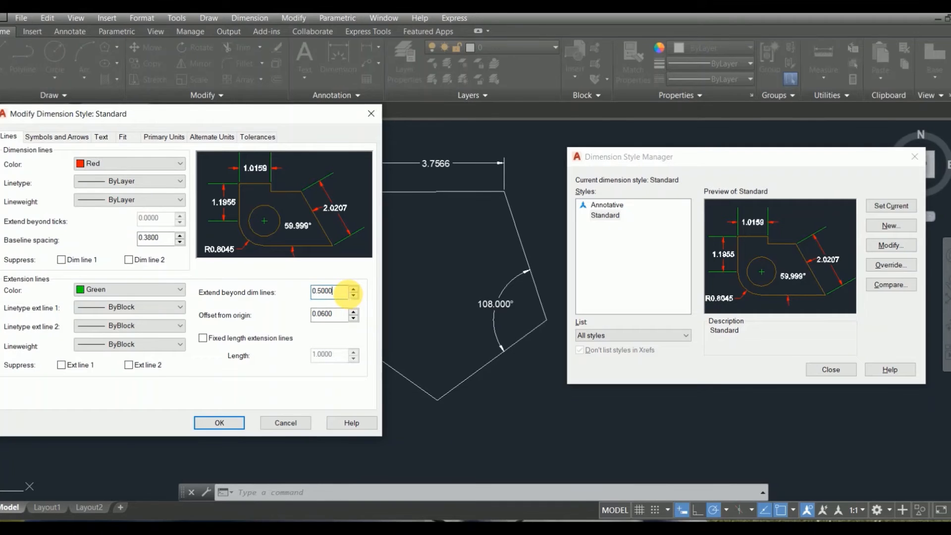
{"action": "key", "text": "BackSpace"}
{"action": "key", "text": "BackSpace"}
{"action": "key", "text": "BackSpace"}
{"action": "key", "text": "BackSpace"}
{"action": "key", "text": "BackSpace"}
{"action": "key", "text": "BackSpace"}
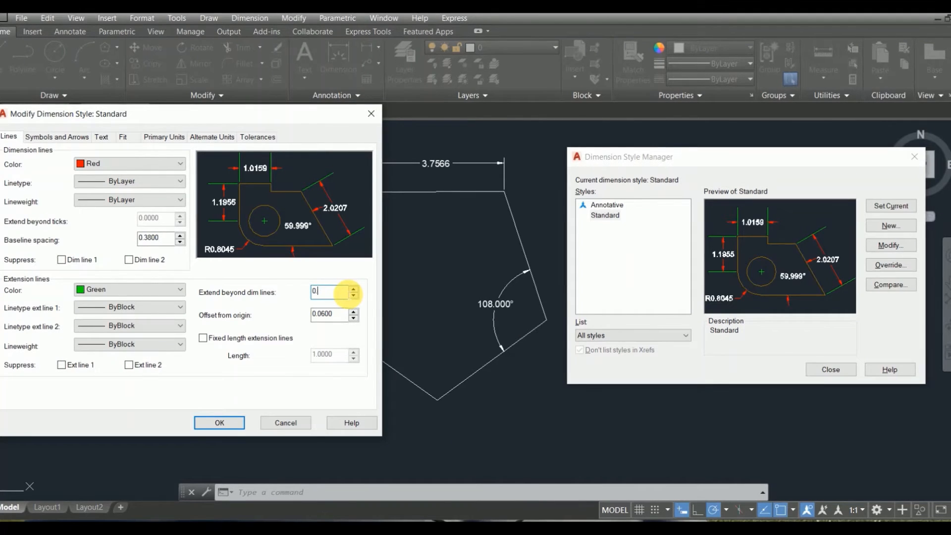
{"action": "type", "text": "0.15"}
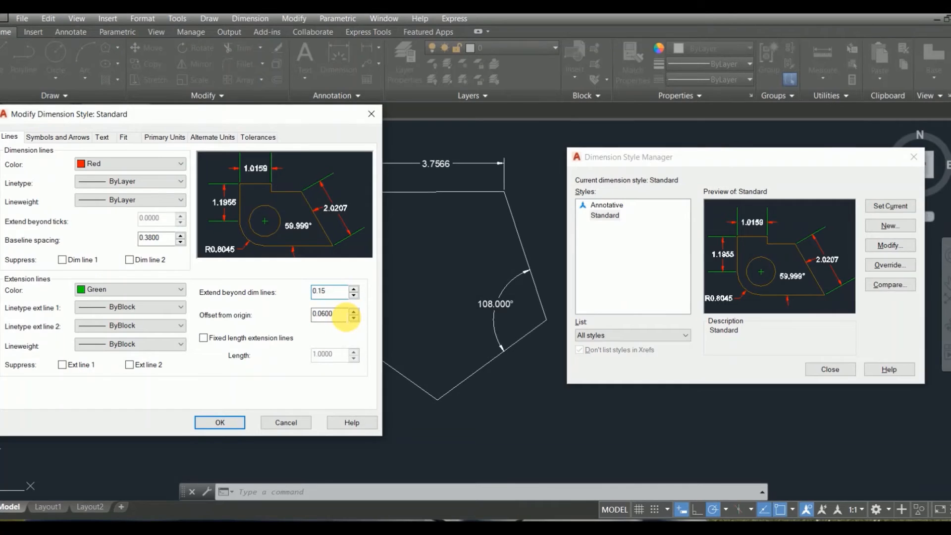
- Set the extension lines' offset from origin to 0.25 and apply the change to the Standard style
{"action": "left_click", "coordinate": [331, 314]}
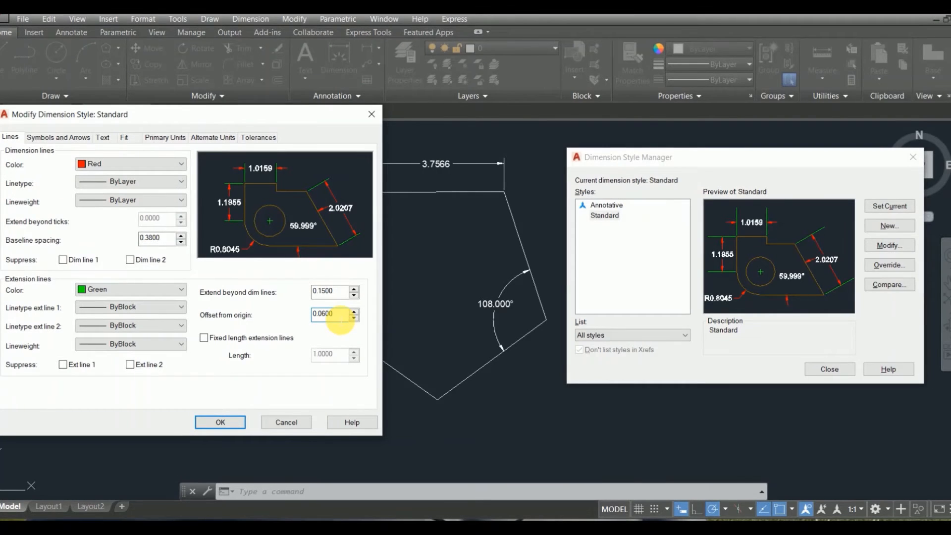
{"action": "key", "text": "BackSpace"}
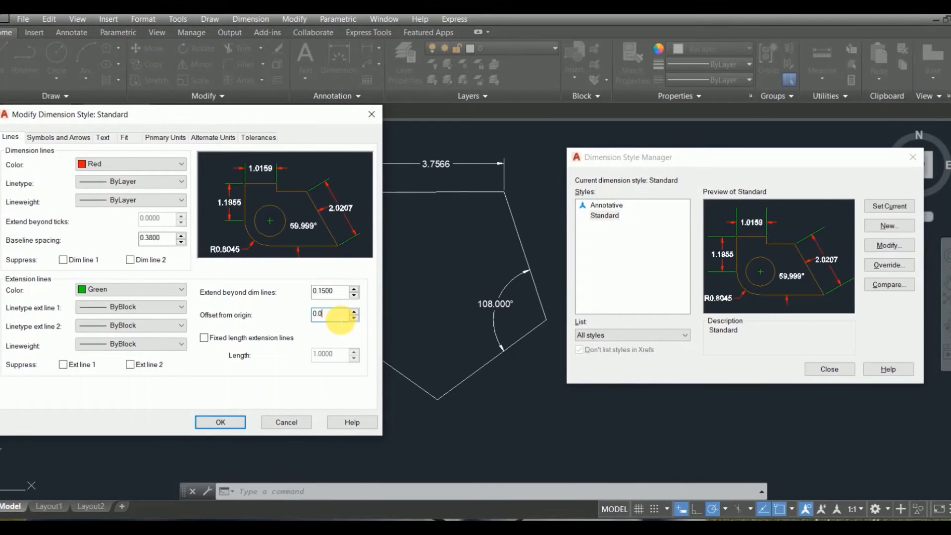
{"action": "key", "text": "BackSpace"}
{"action": "key", "text": "BackSpace"}
{"action": "key", "text": "BackSpace"}
{"action": "type", "text": "0.25"}
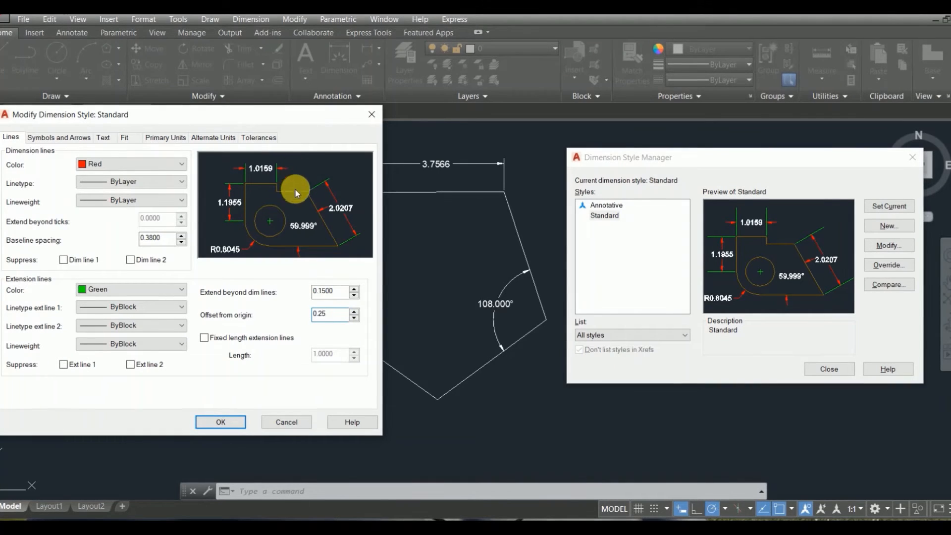
{"action": "left_click", "coordinate": [225, 424]}
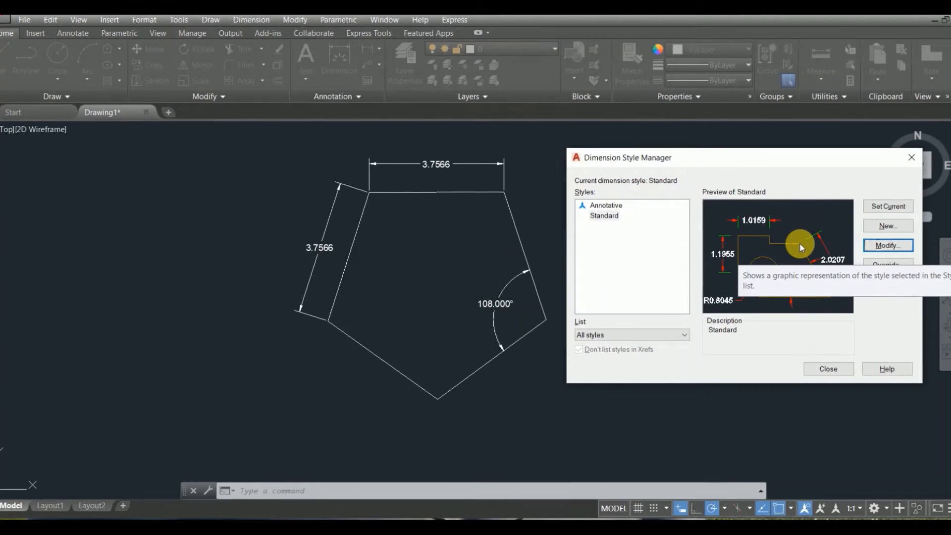
- Re-enter 0.25 as the extension lines' offset from origin, apply it, and reopen the Standard style for modification
{"action": "left_click", "coordinate": [880, 248]}
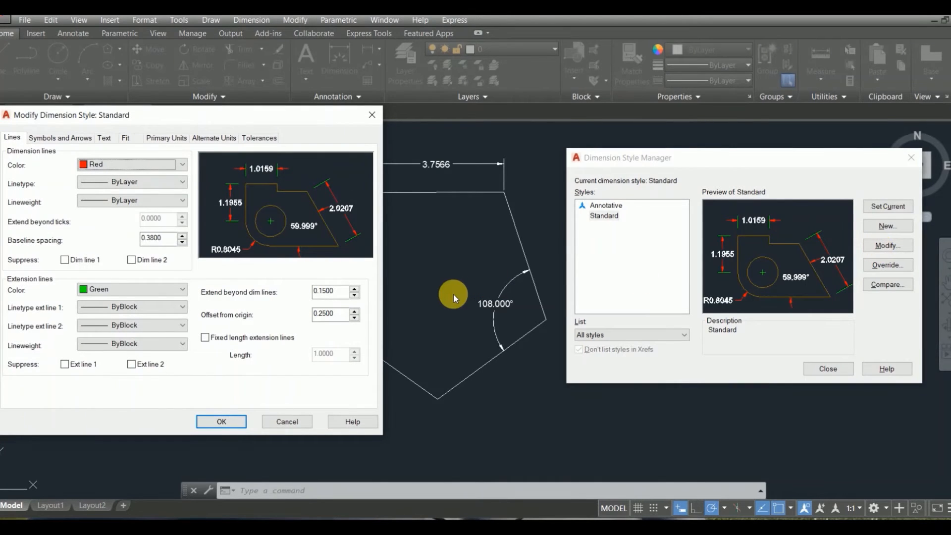
{"action": "left_click", "coordinate": [340, 315]}
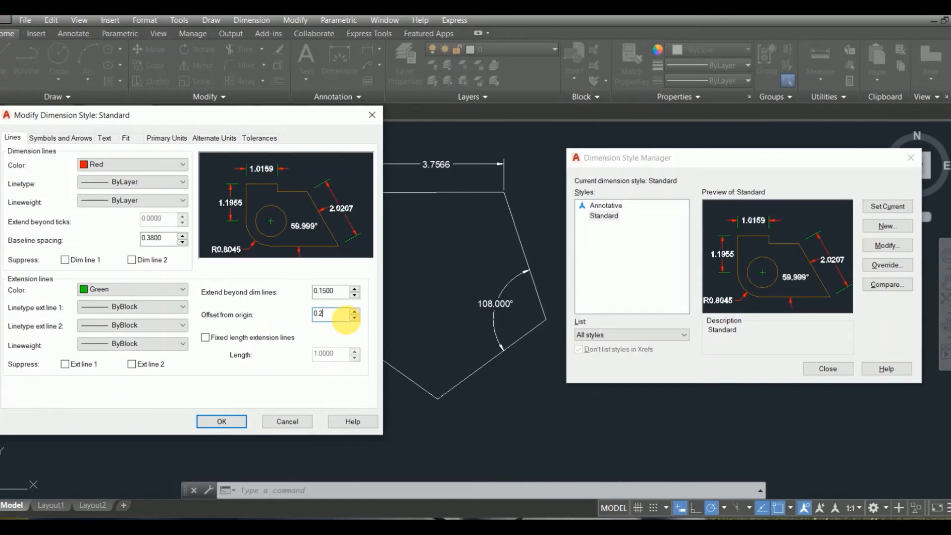
{"action": "type", "text": "5"}
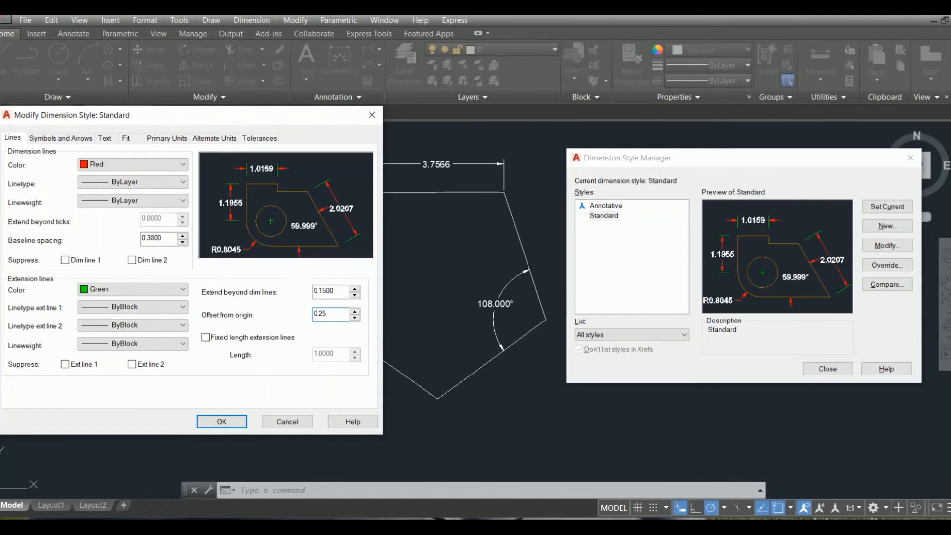
{"action": "left_click", "coordinate": [212, 424]}
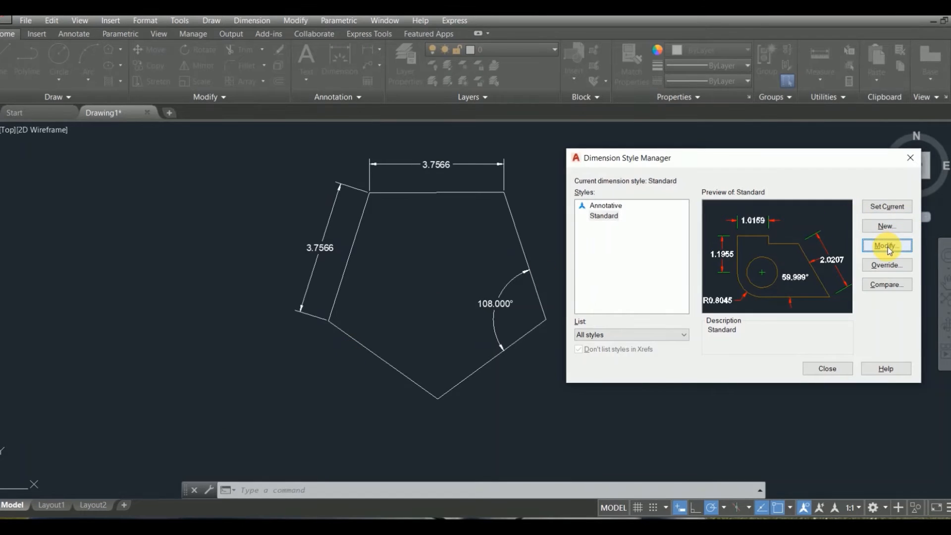
{"action": "left_click", "coordinate": [887, 246]}
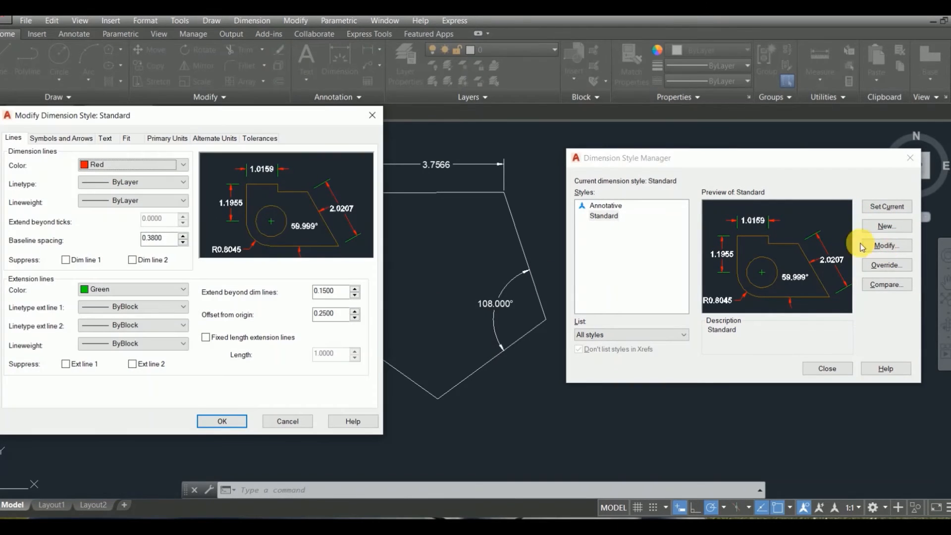
- Try Closed blank for the first and second arrowheads, and restore both to Closed filled
{"action": "left_click", "coordinate": [74, 138]}
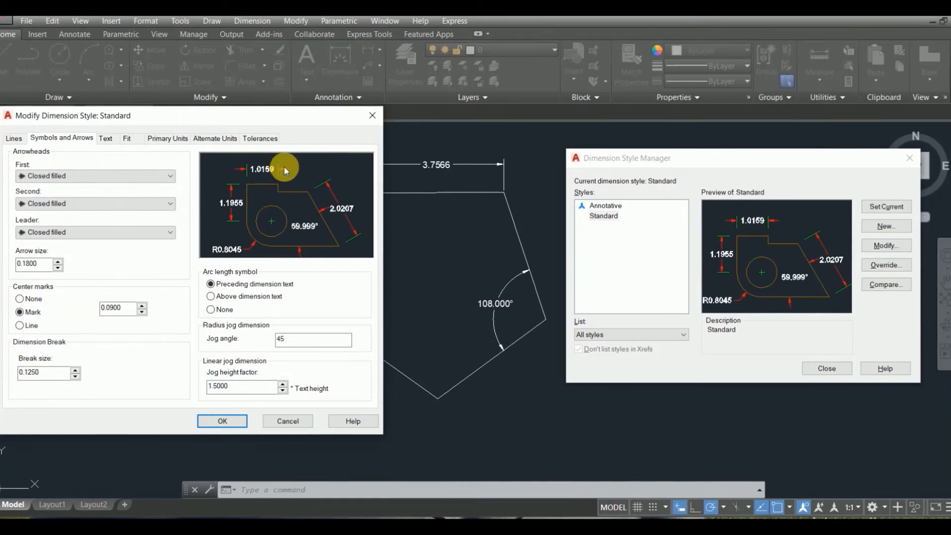
{"action": "left_click", "coordinate": [168, 176]}
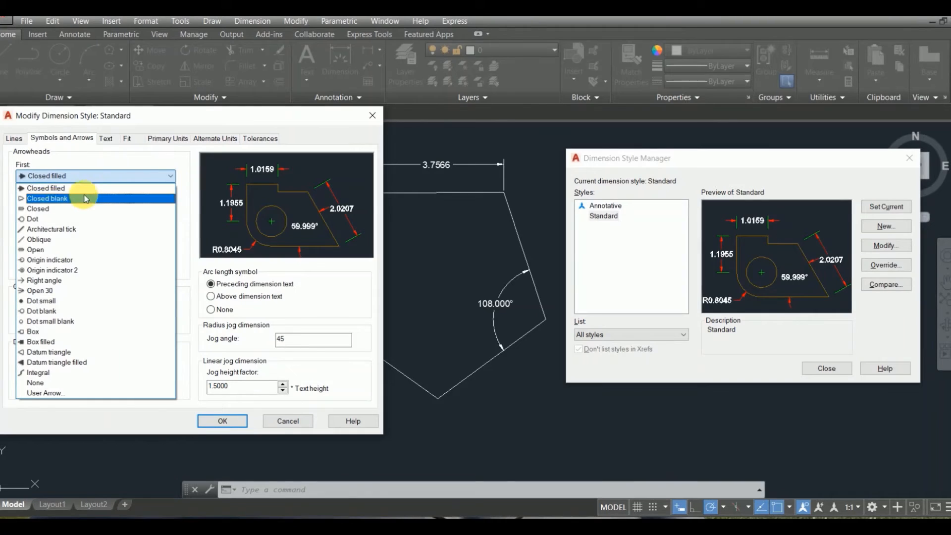
{"action": "left_click", "coordinate": [49, 199]}
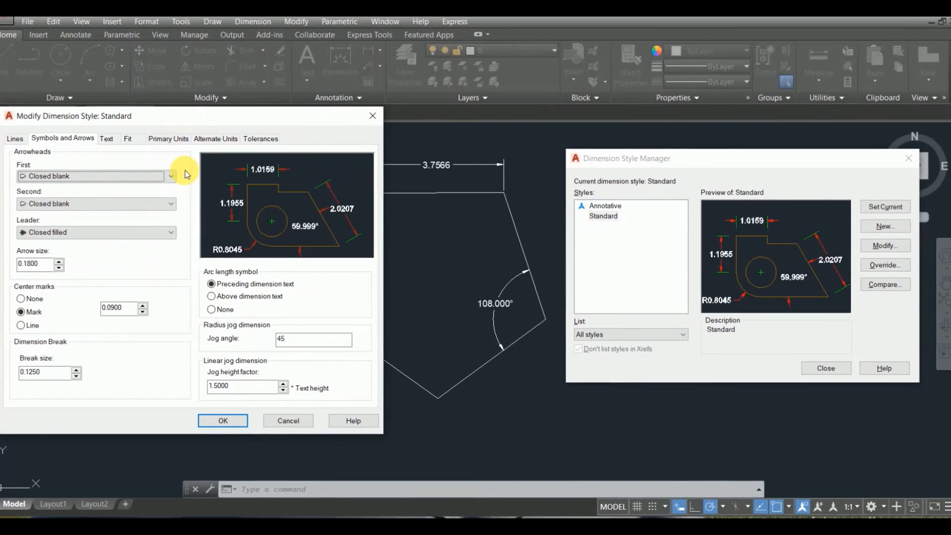
{"action": "left_click", "coordinate": [170, 177]}
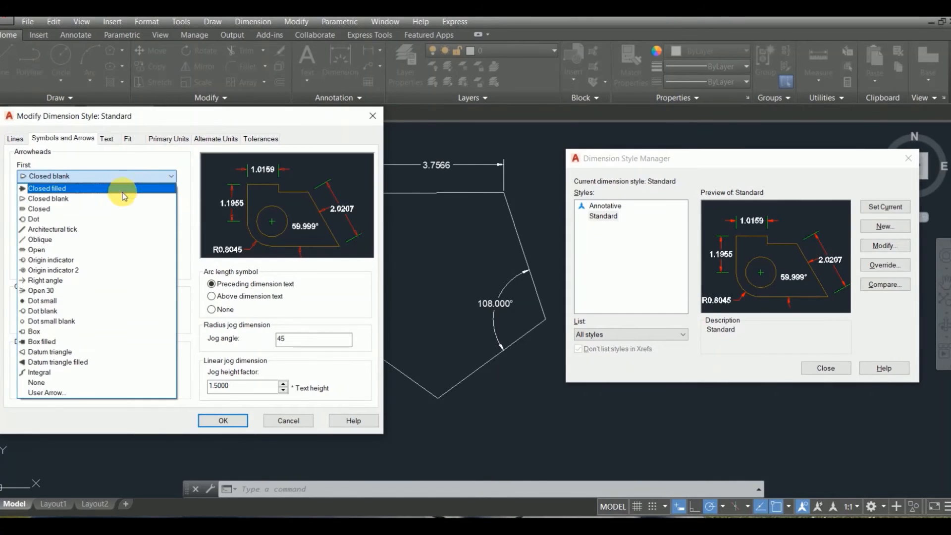
{"action": "left_click", "coordinate": [85, 190]}
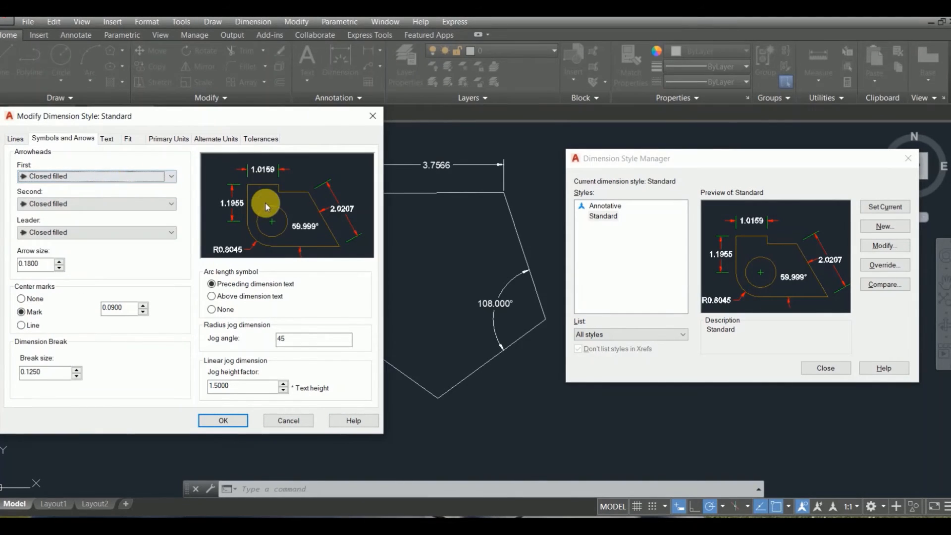
- Keep the dimension text style as Standard, and set the text colour to Blue with a Magenta fill colour
{"action": "left_click", "coordinate": [108, 143]}
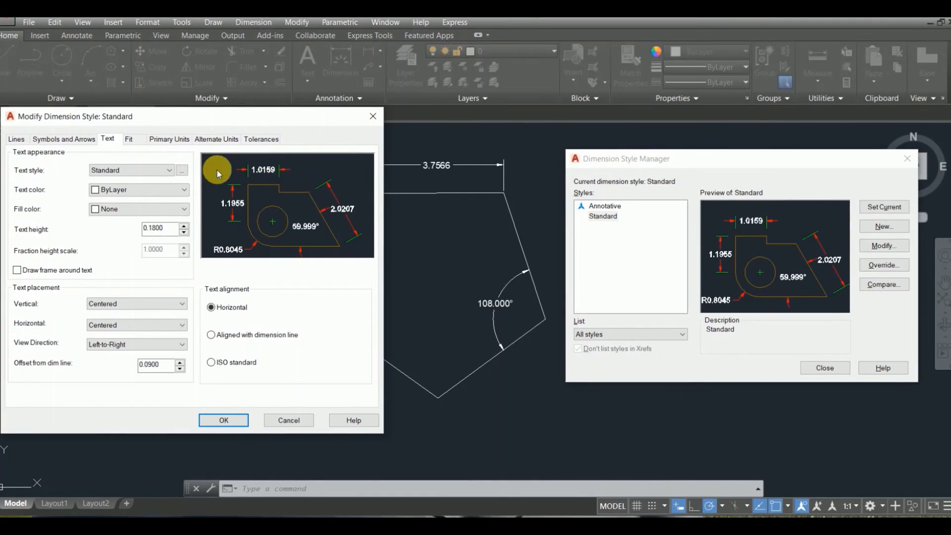
{"action": "left_click", "coordinate": [170, 171]}
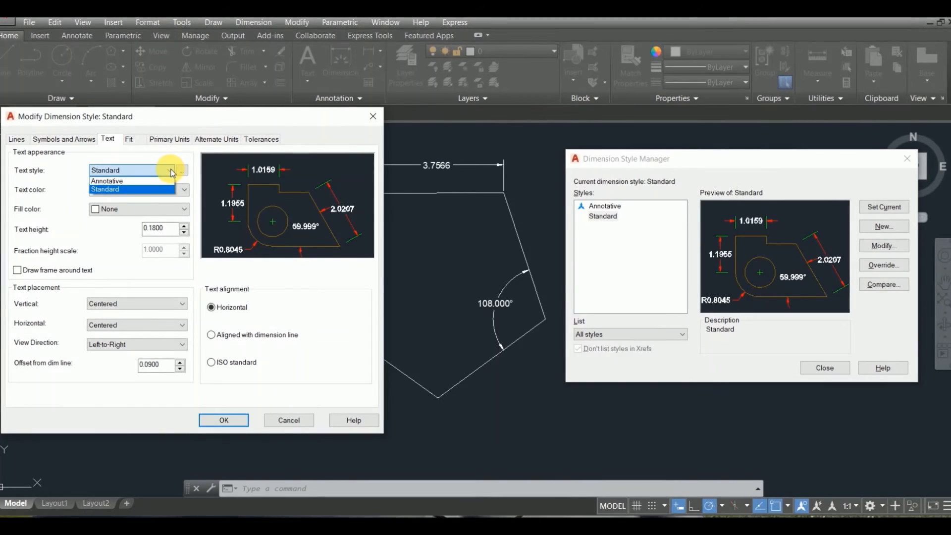
{"action": "left_click", "coordinate": [144, 189]}
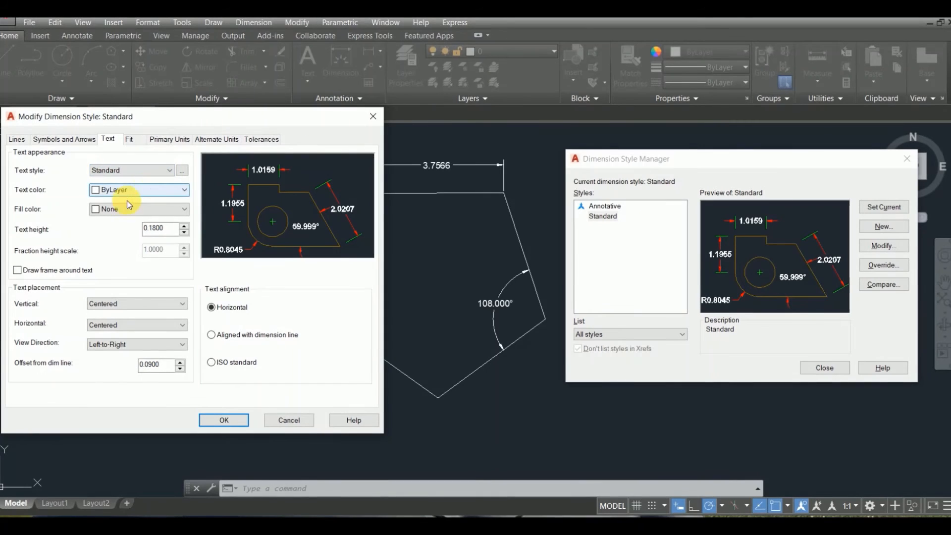
{"action": "left_click", "coordinate": [185, 189]}
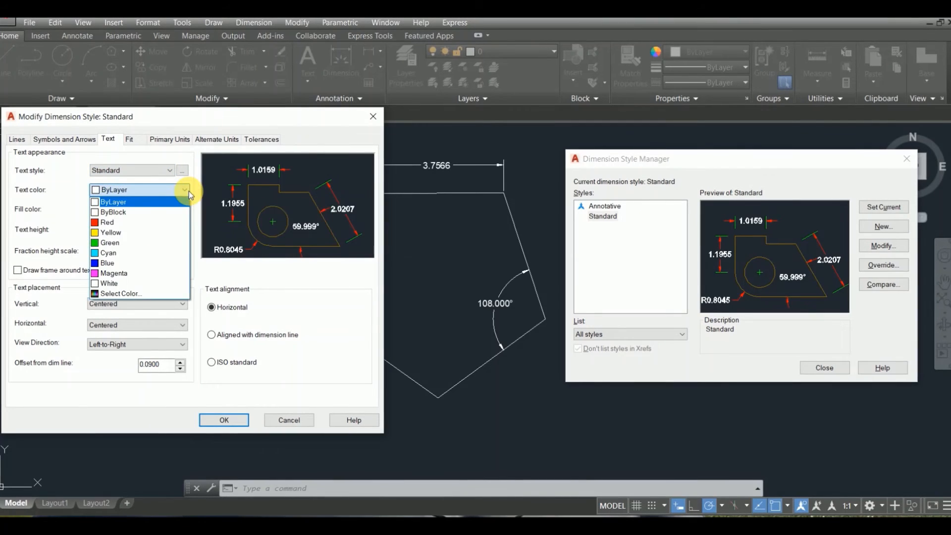
{"action": "left_click", "coordinate": [102, 263]}
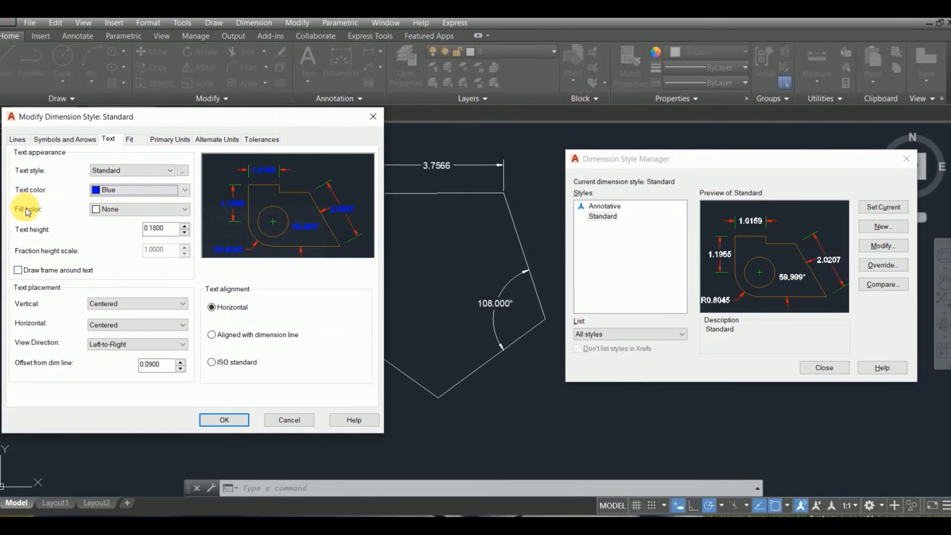
{"action": "left_click", "coordinate": [189, 210]}
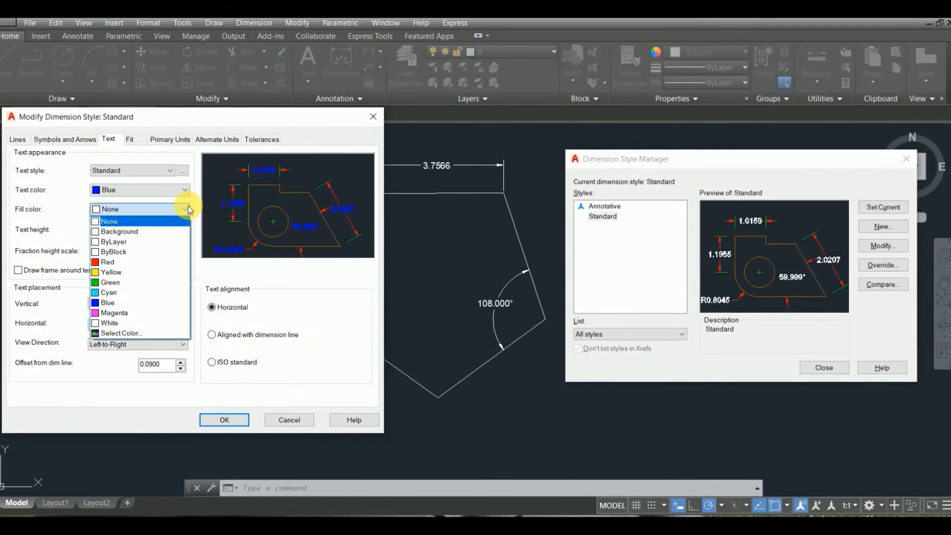
{"action": "left_click", "coordinate": [102, 313]}
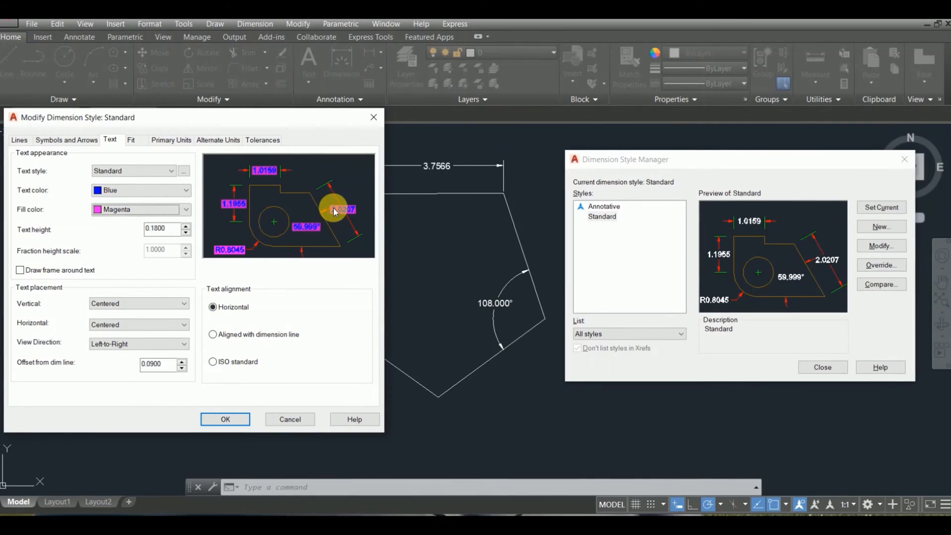
- Try aligning the dimension text with the dimension line, and restore the Horizontal text alignment
{"action": "left_click", "coordinate": [213, 335]}
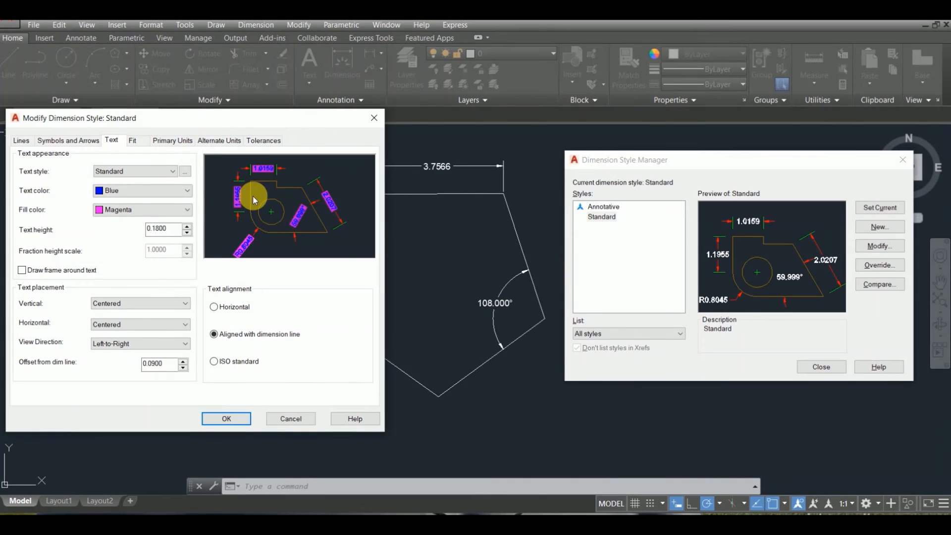
{"action": "left_click", "coordinate": [214, 308]}
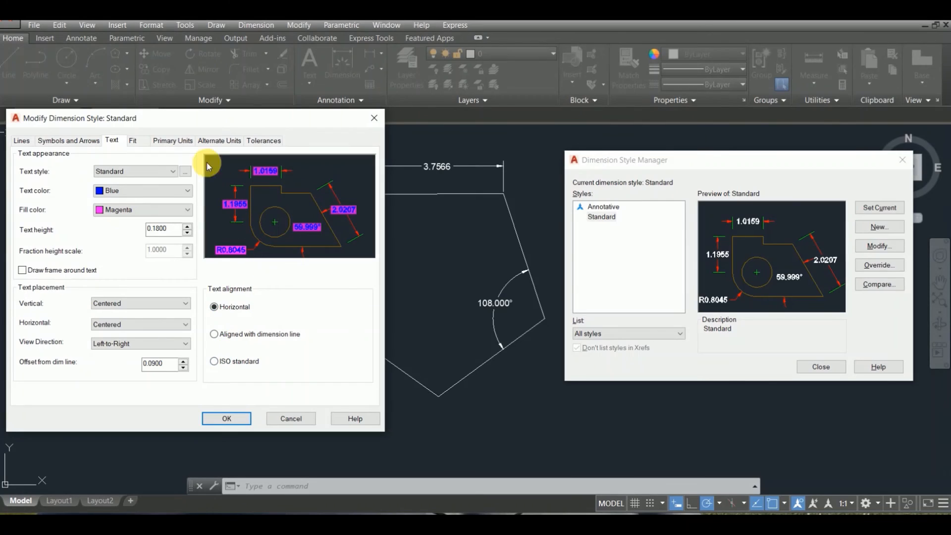
- Set the style's angular units format to Degrees Minutes Seconds with precision 0d00'00", apply the changes and close the Dimension Style Manager
{"action": "left_click", "coordinate": [180, 144]}
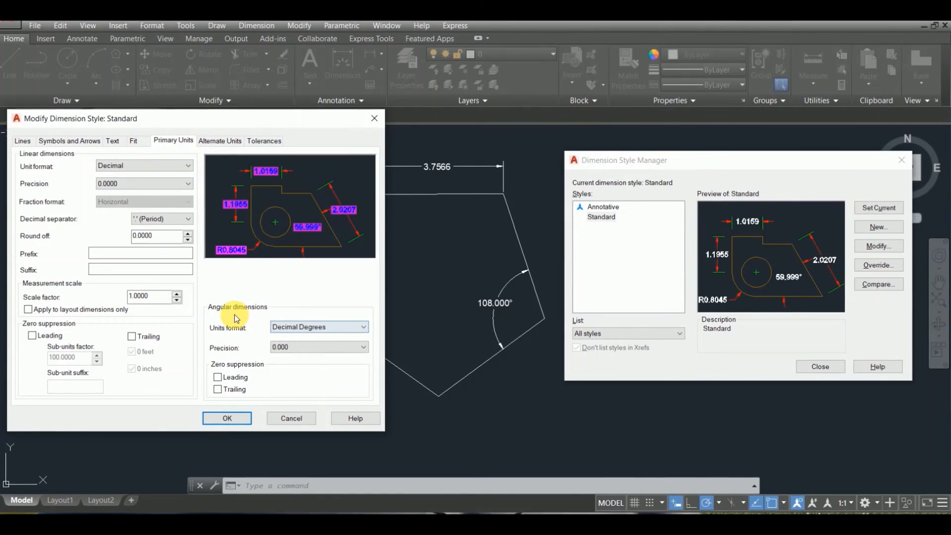
{"action": "left_click", "coordinate": [365, 329]}
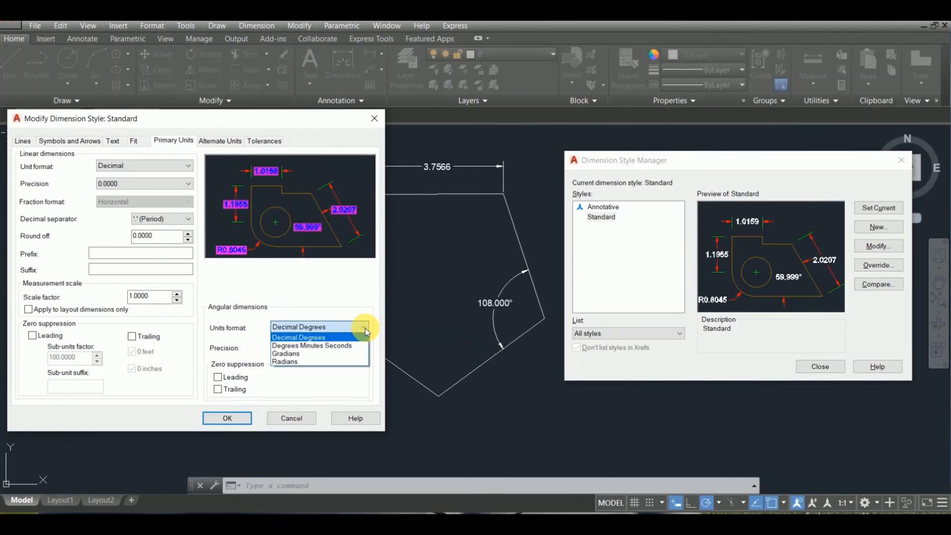
{"action": "left_click", "coordinate": [286, 347]}
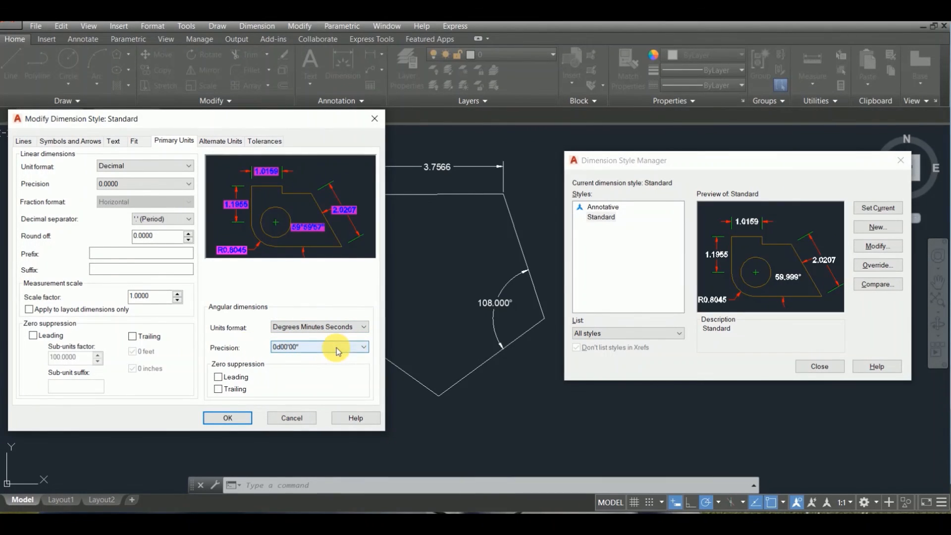
{"action": "left_click", "coordinate": [360, 347]}
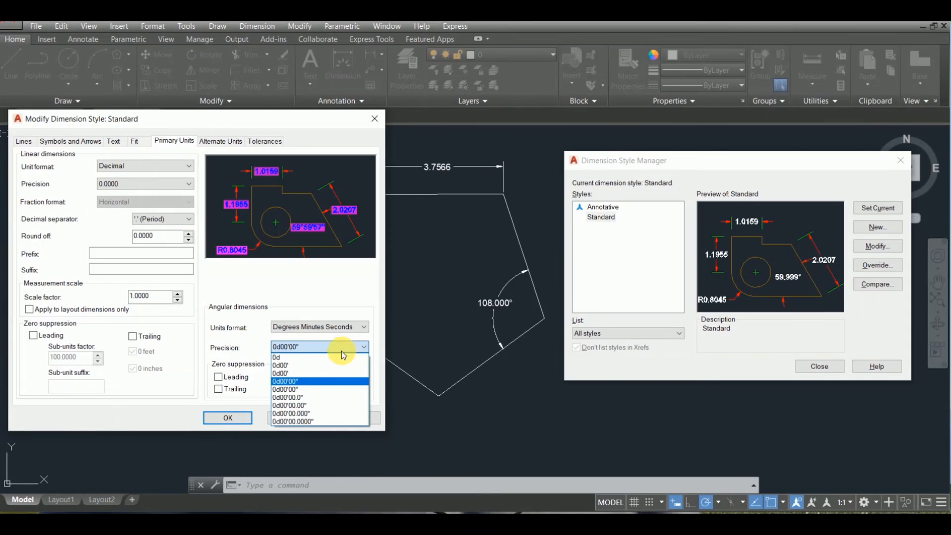
{"action": "left_click", "coordinate": [299, 382]}
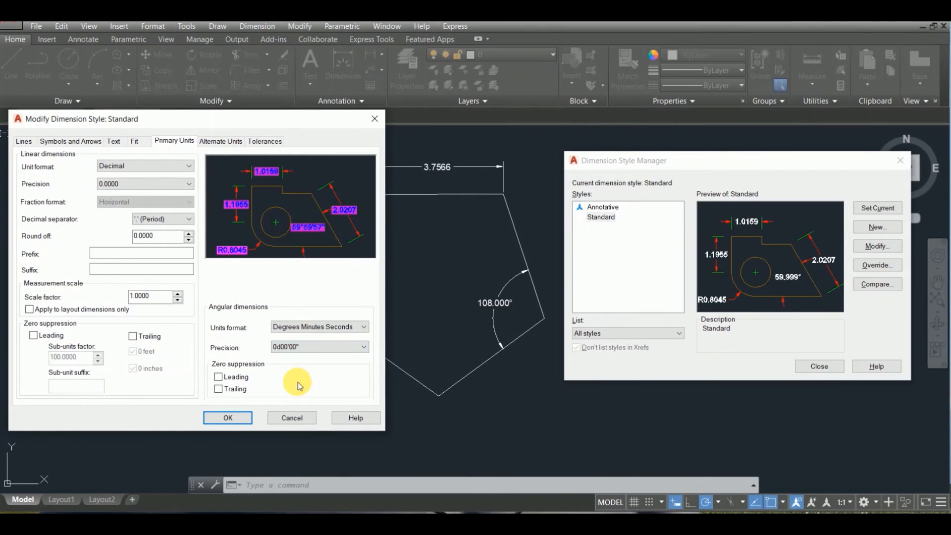
{"action": "left_click", "coordinate": [227, 417]}
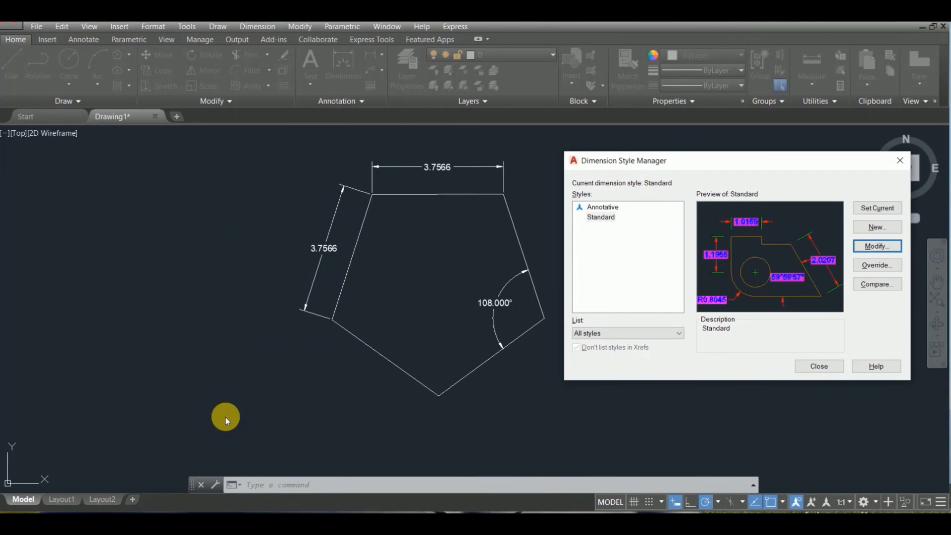
{"action": "left_click", "coordinate": [816, 365]}
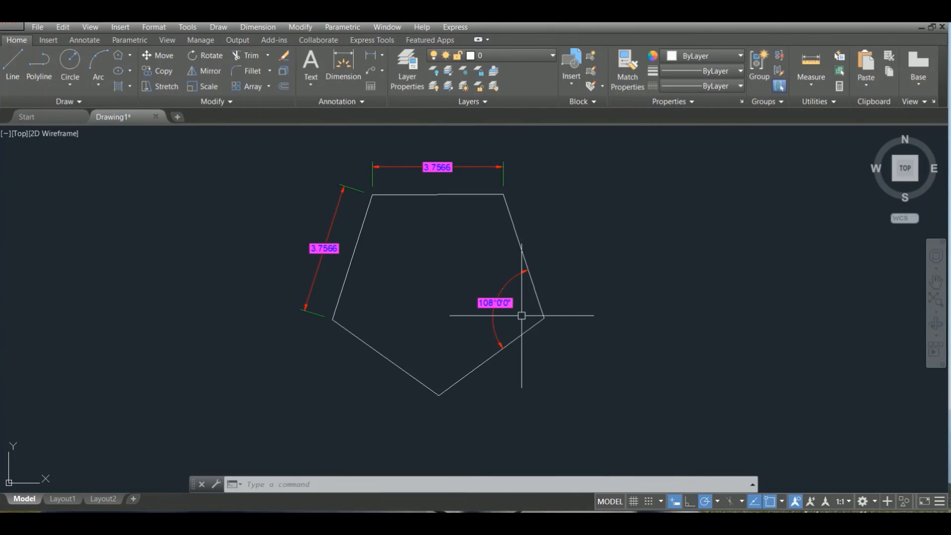
- Examine the pentagon's angular dimension up close to check its text format, colours and arrowheads
{"action": "scroll", "coordinate": [521, 312], "scroll_direction": "up", "scroll_amount": 5}
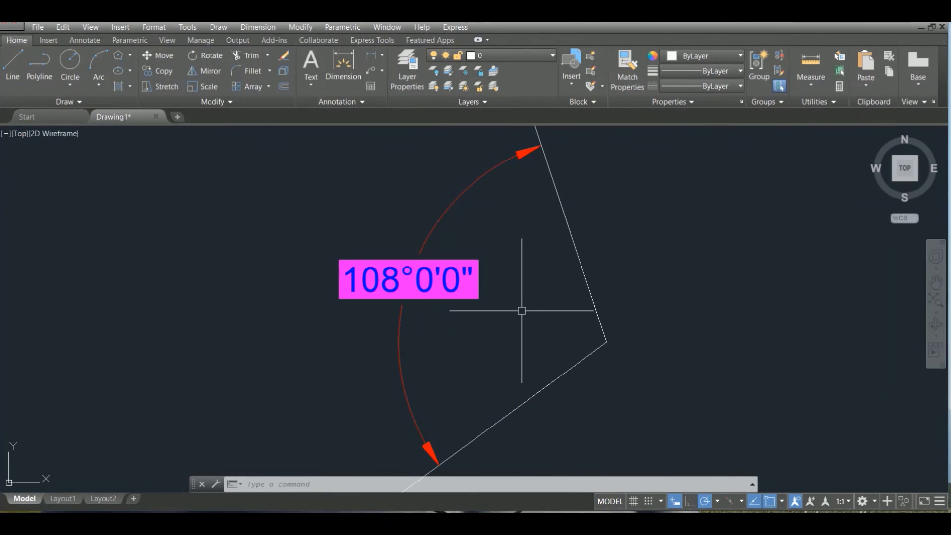
{"action": "scroll", "coordinate": [521, 311], "scroll_direction": "down", "scroll_amount": 2}
{"action": "scroll", "coordinate": [521, 310], "scroll_direction": "up", "scroll_amount": 2}
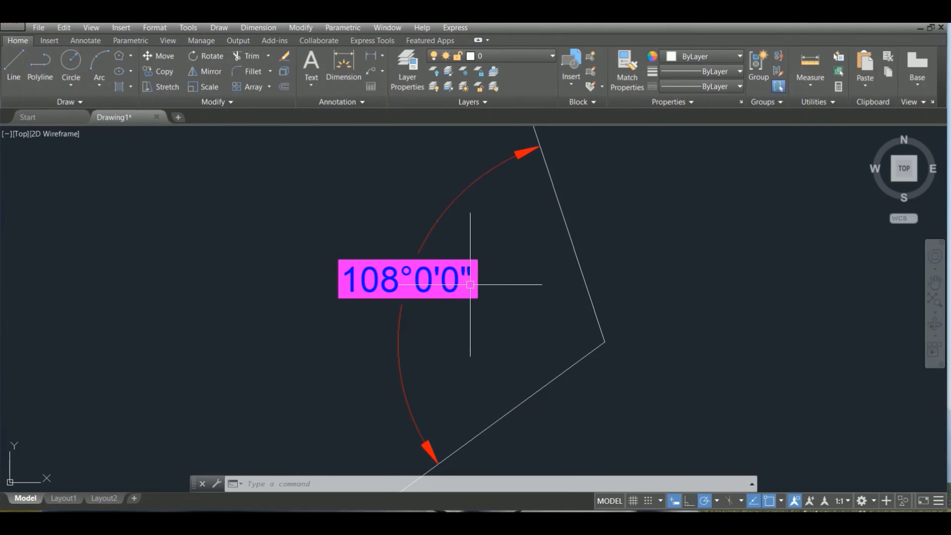
{"action": "scroll", "coordinate": [469, 284], "scroll_direction": "down", "scroll_amount": 5}
{"action": "scroll", "coordinate": [470, 284], "scroll_direction": "up", "scroll_amount": 2}
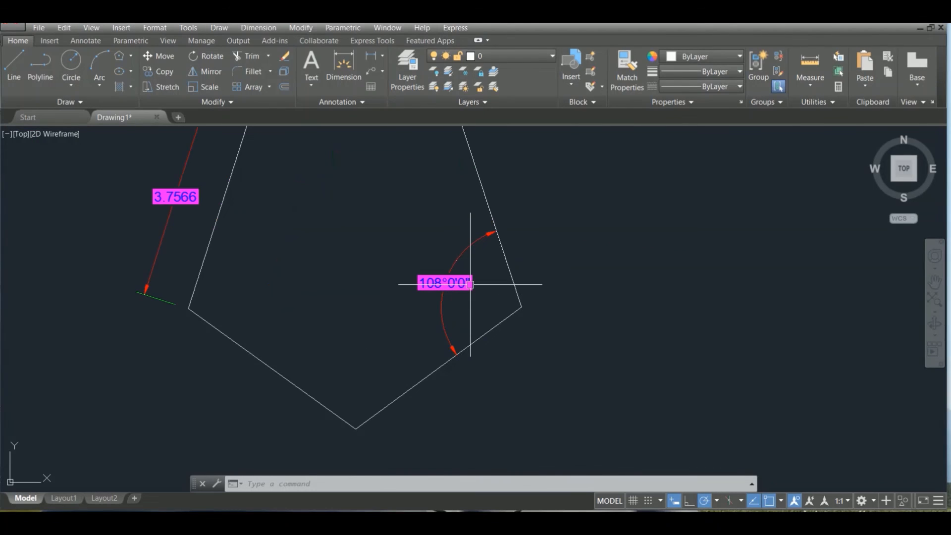